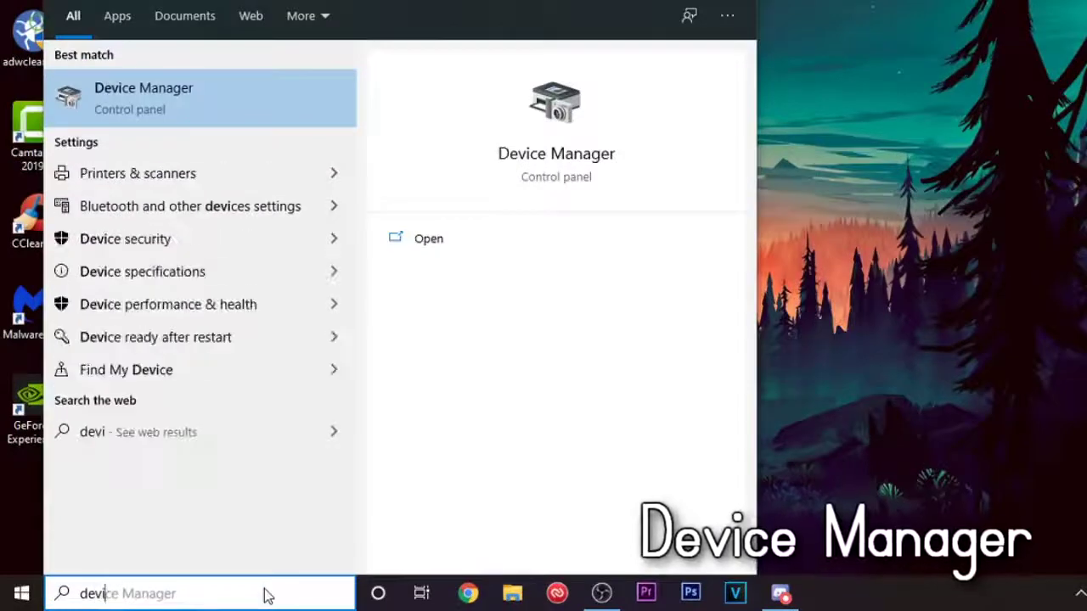
Step: Find and open Device Manager, and expand the System devices category
text(er)
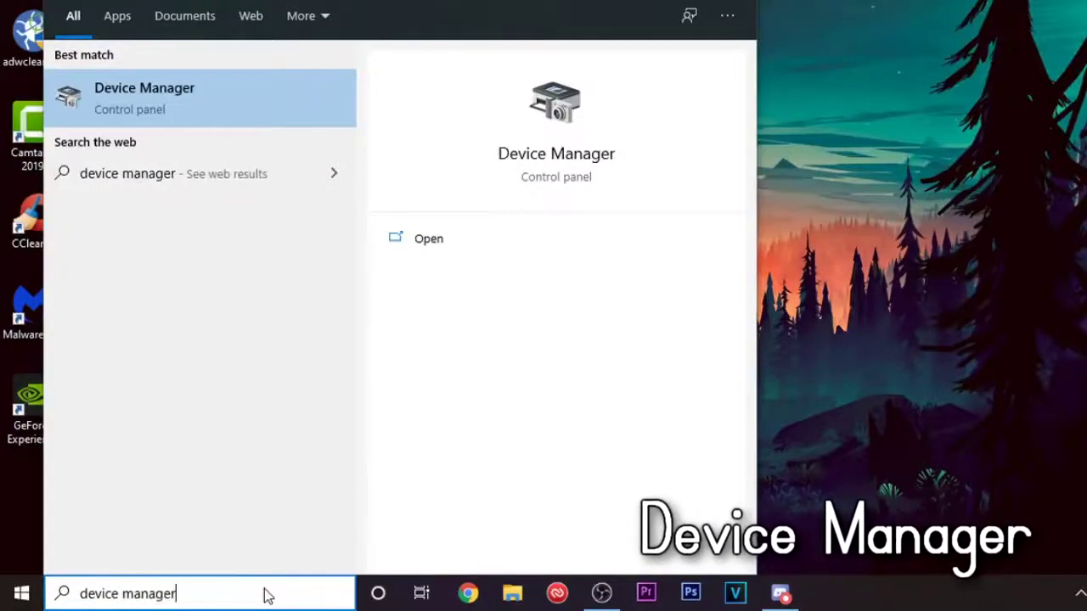
click(259, 115)
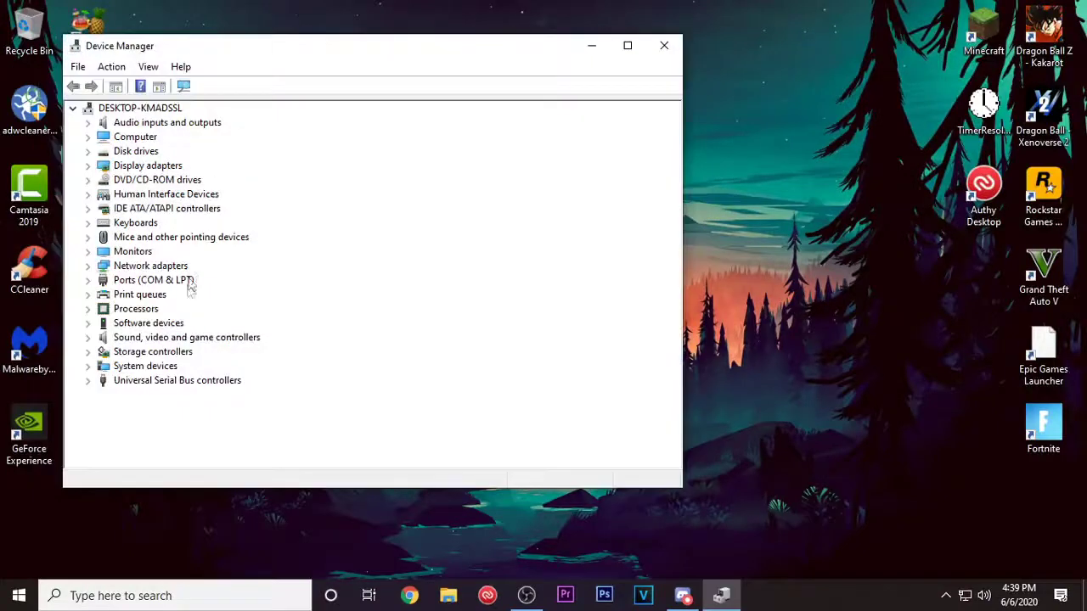
click(127, 370)
click(86, 367)
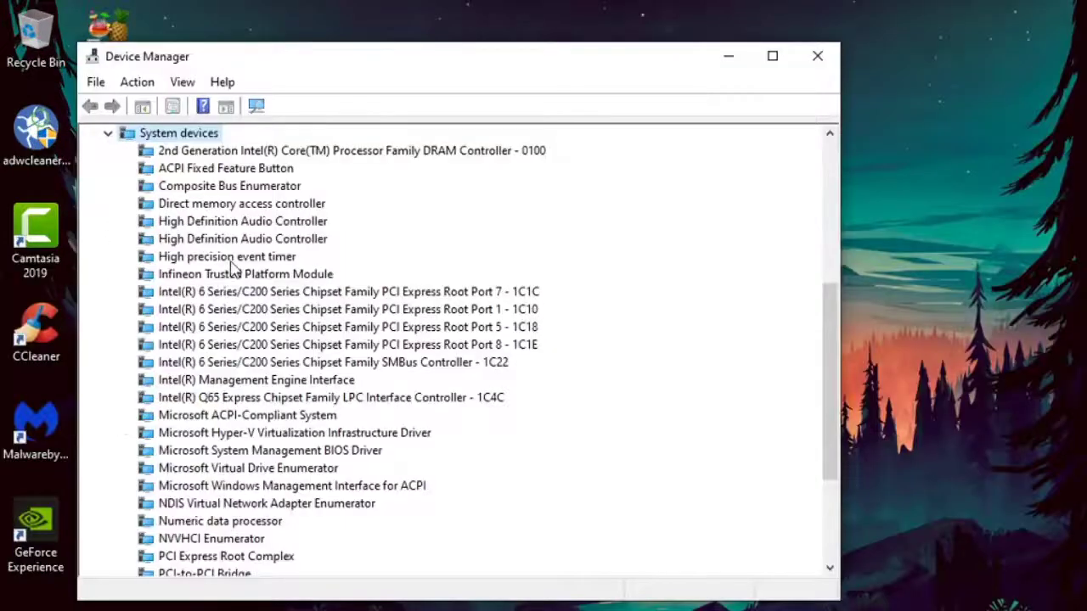
Step: Disable the High precision event timer device and close Device Manager
click(230, 260)
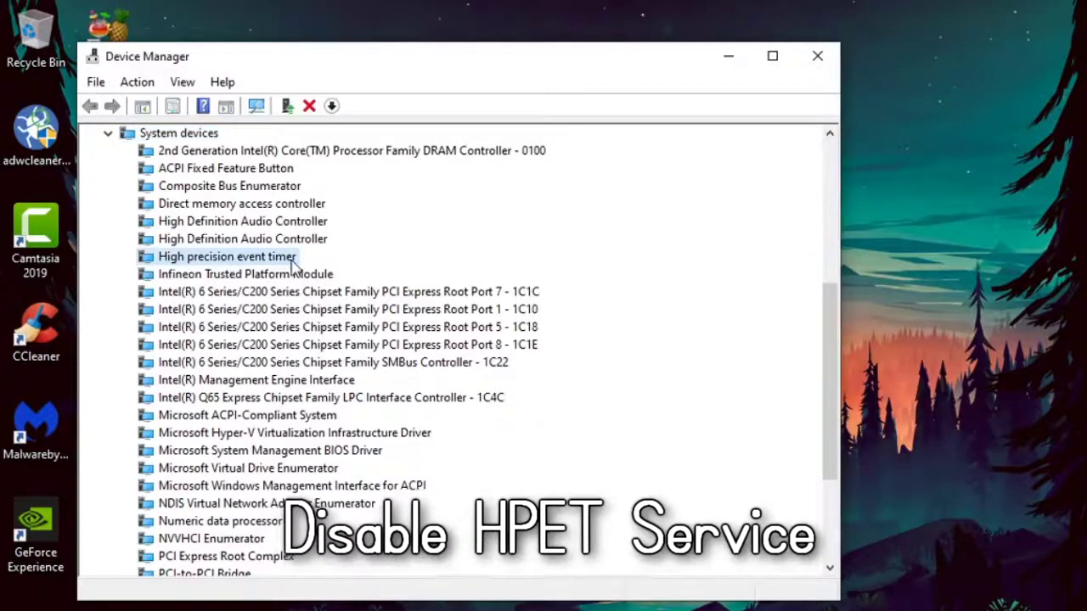
right_click(292, 265)
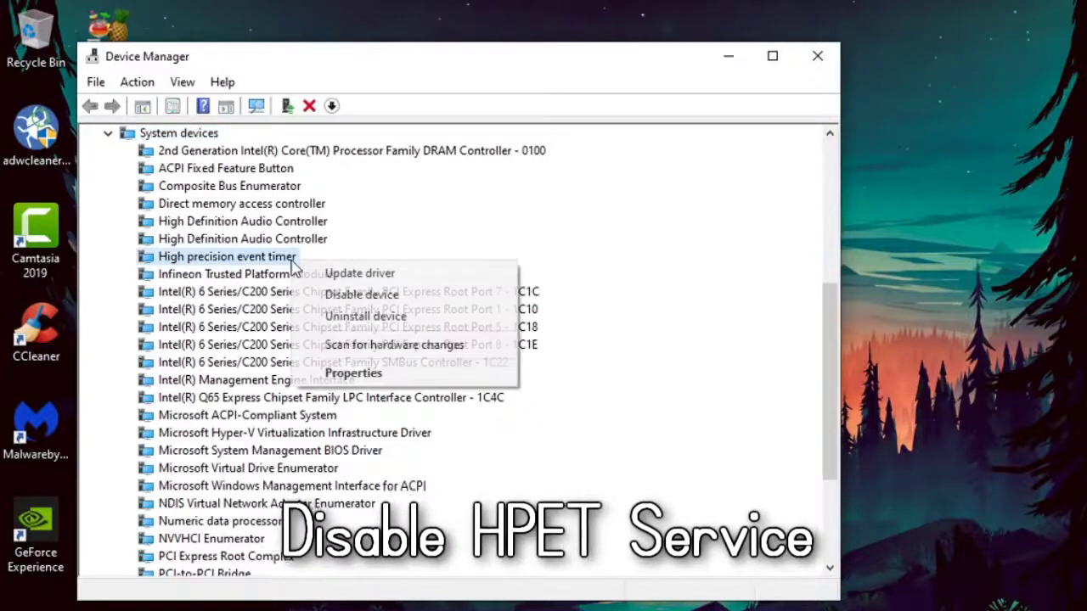
click(433, 298)
click(716, 388)
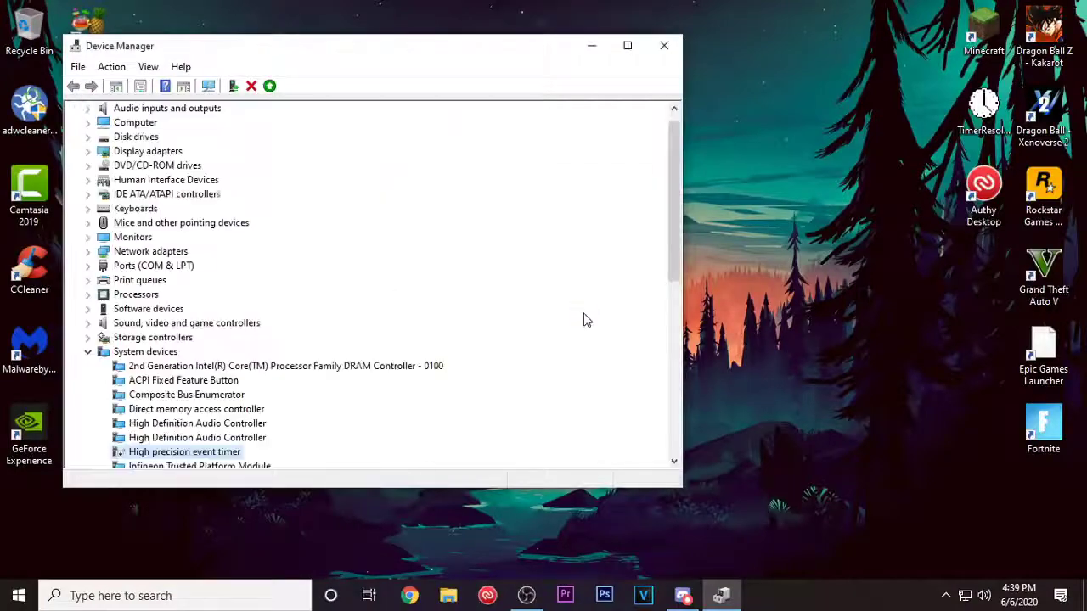
click(663, 46)
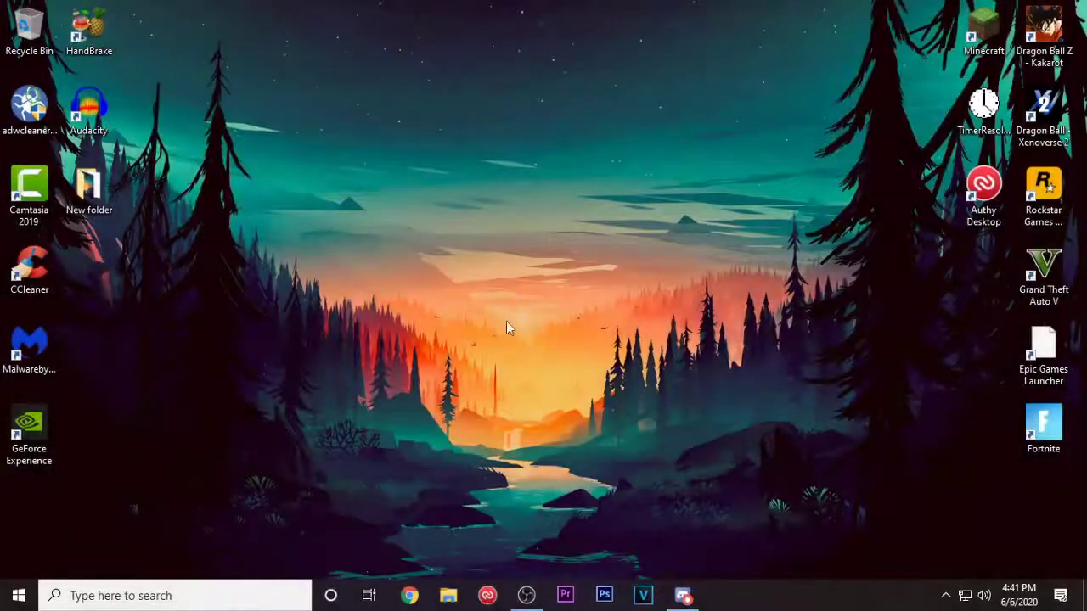
Step: Search for regedit and run Registry Editor as administrator
click(236, 598)
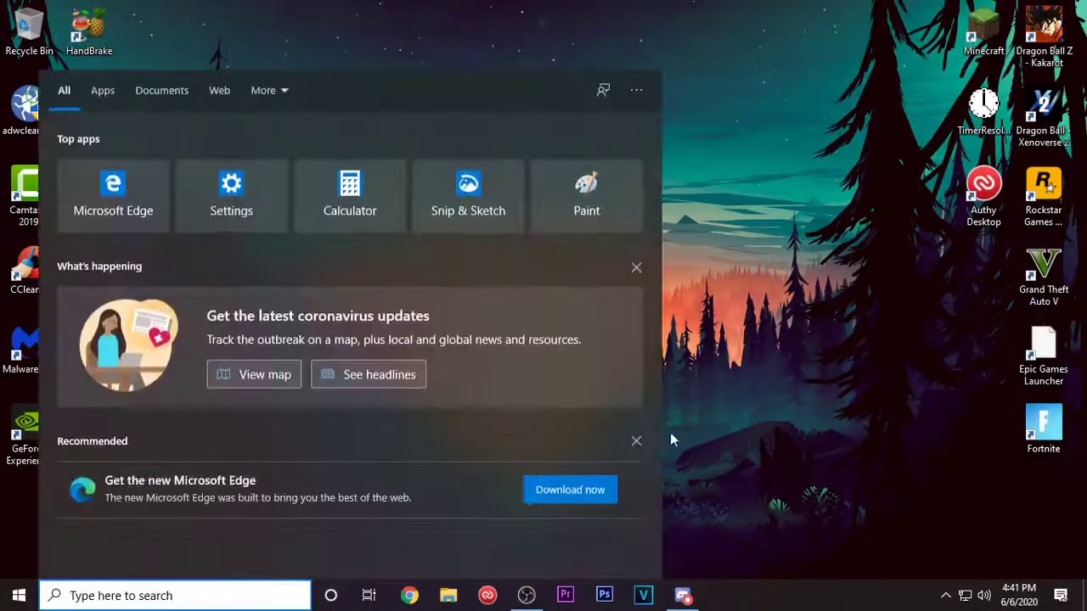
text(regedit)
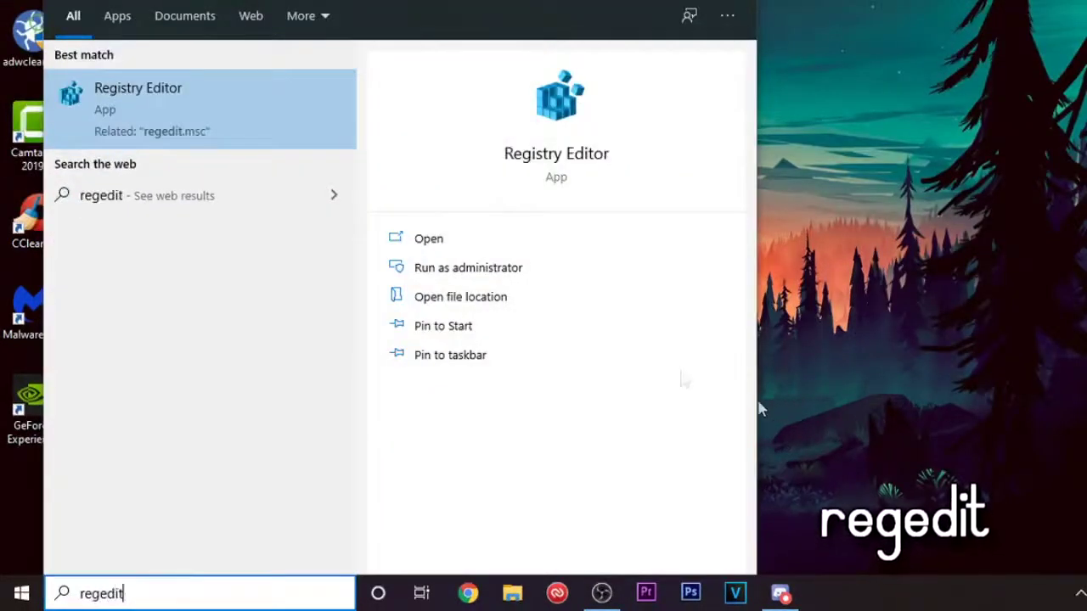
right_click(283, 147)
click(367, 220)
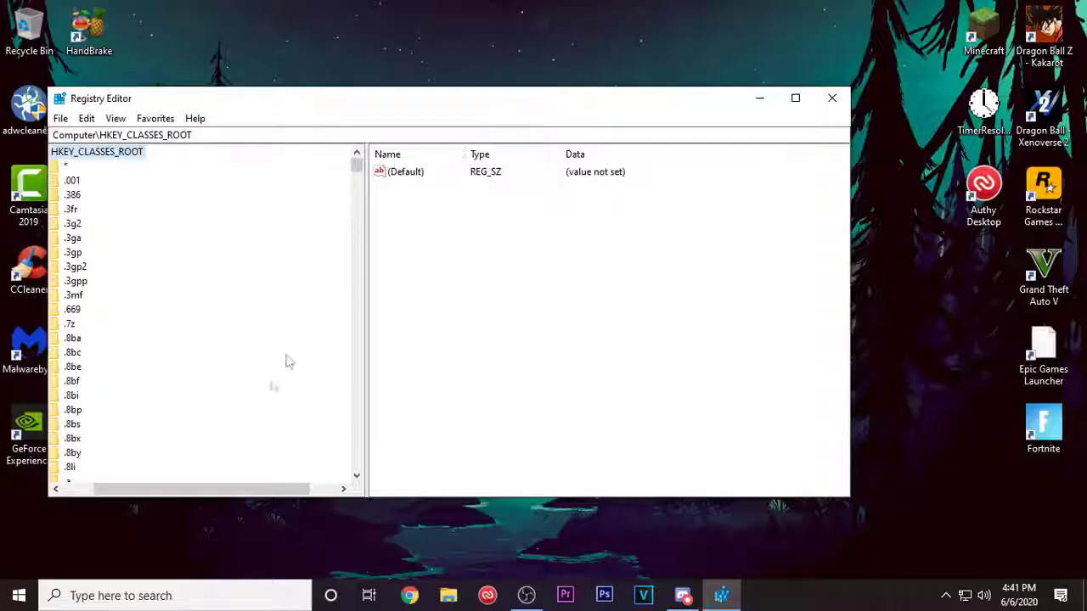
Step: Collapse HKEY_CLASSES_ROOT and expand the registry tree down to HKEY_LOCAL_MACHINE\SYSTEM\CurrentControlSet\Services
drag(225, 488, 191, 489)
click(71, 152)
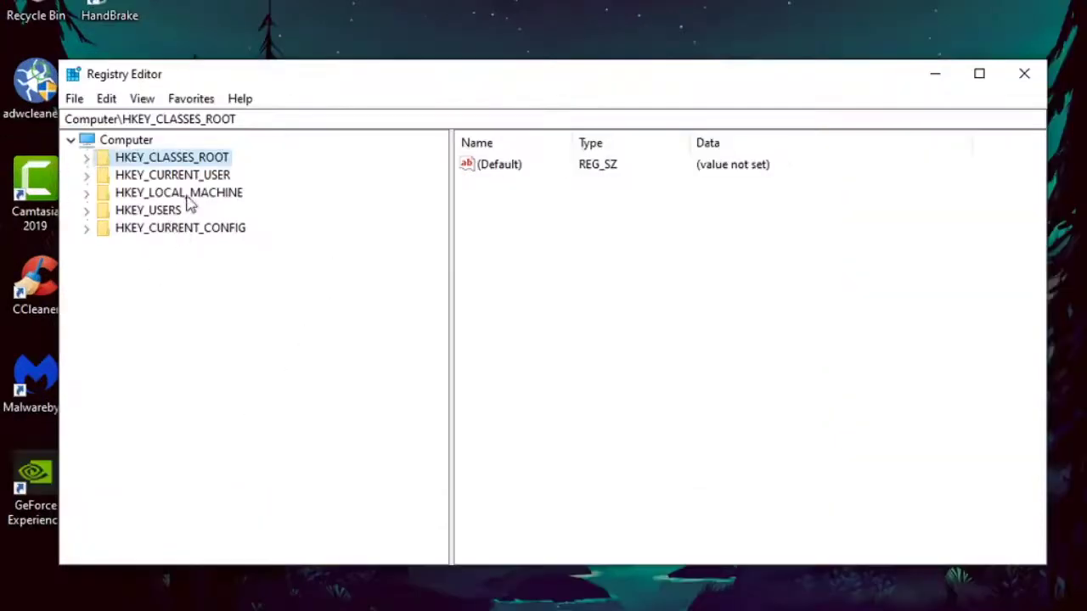
click(187, 195)
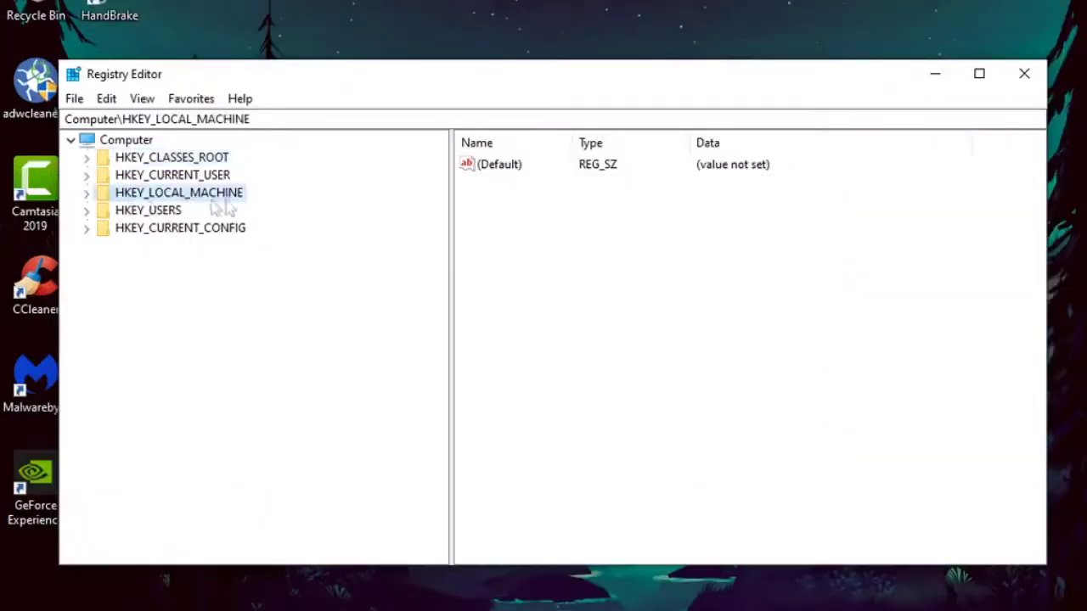
click(88, 194)
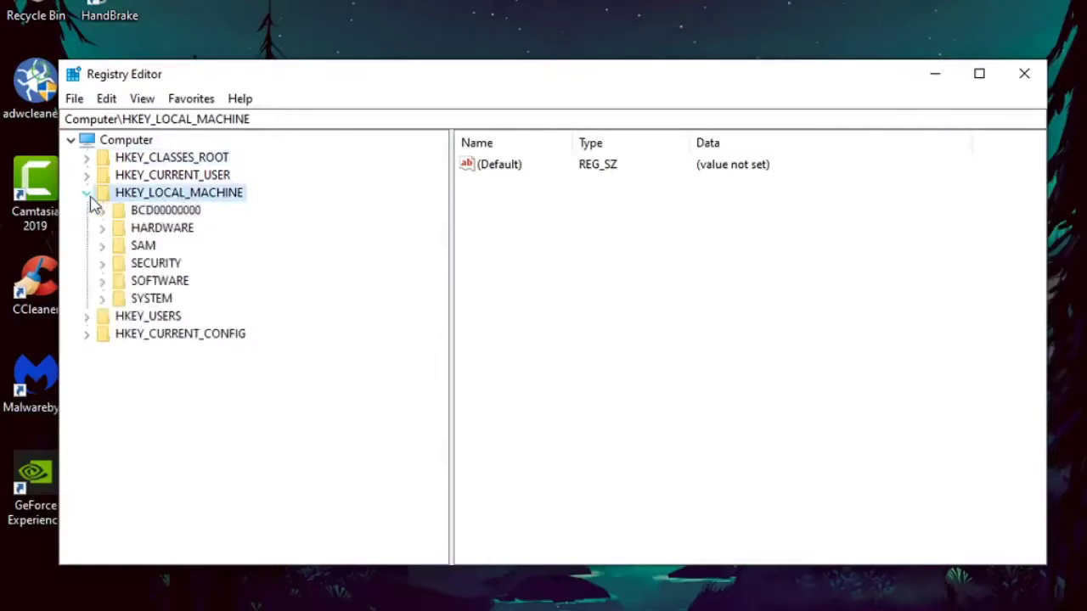
click(158, 301)
click(103, 299)
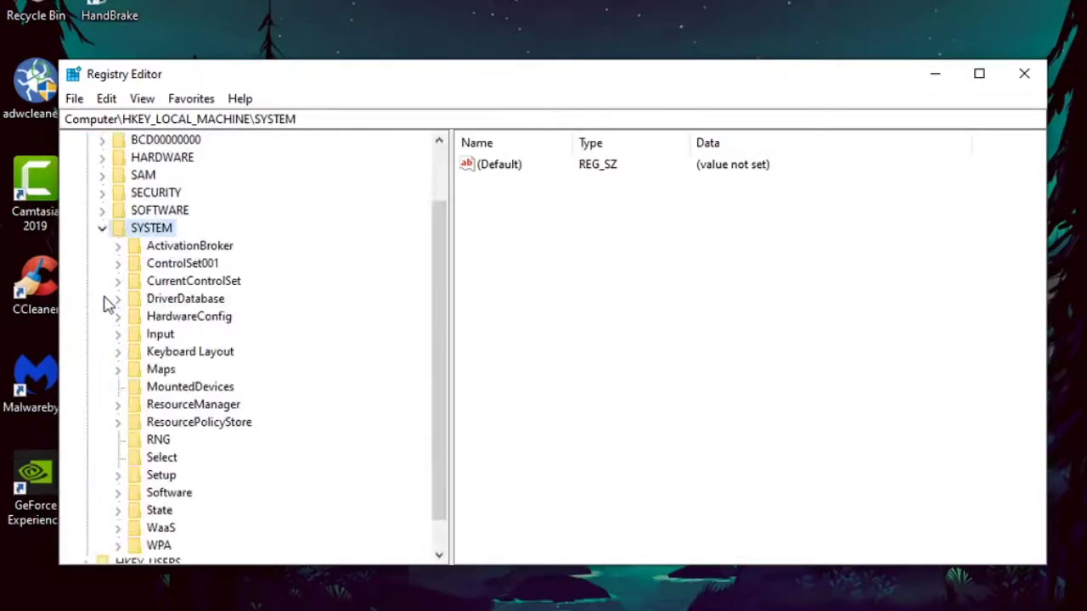
scroll(439, 323, down, 1)
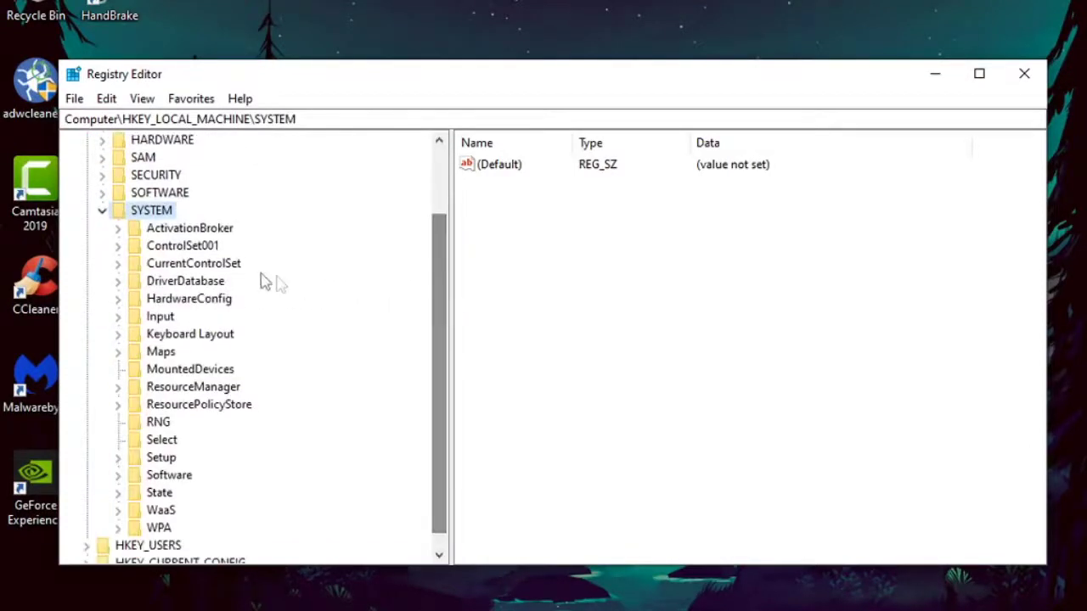
click(218, 267)
click(119, 264)
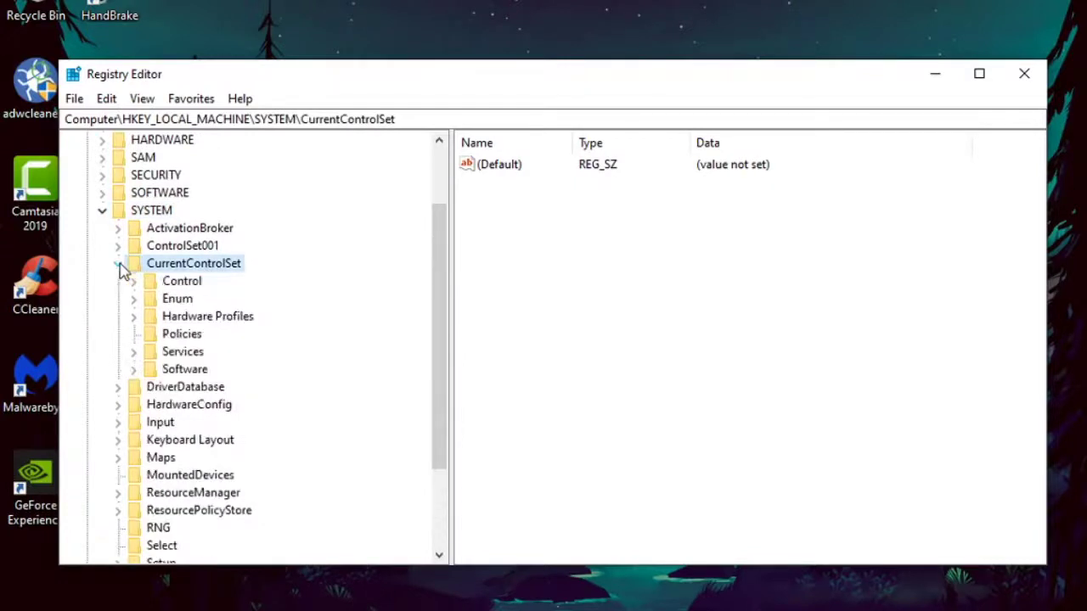
click(182, 351)
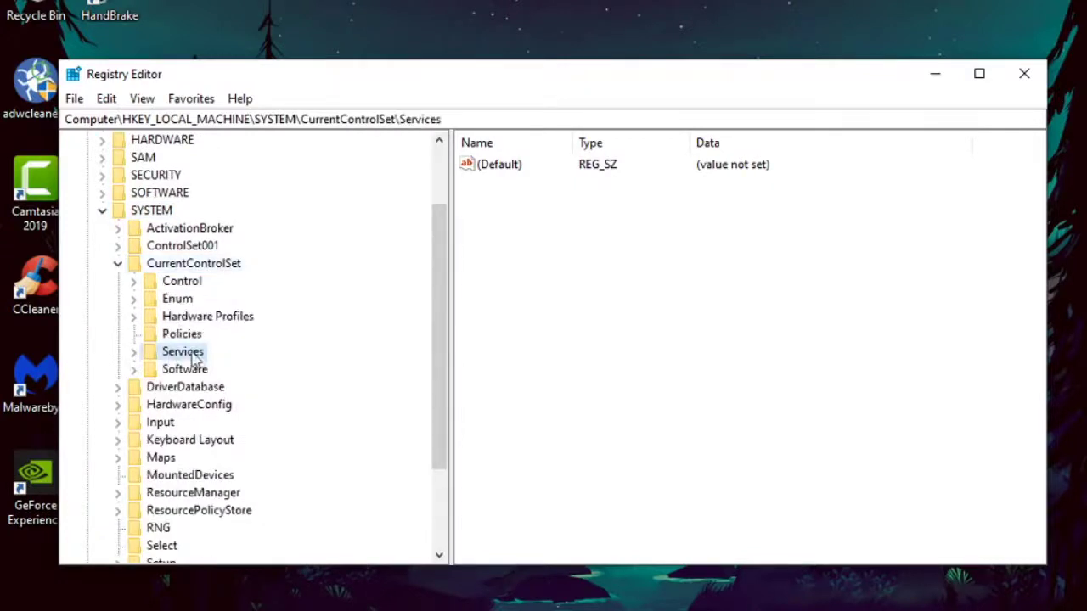
click(139, 355)
Step: Set the Start value of the TimeBrokerSvc service key to 4 and close Registry Editor
drag(434, 169, 438, 456)
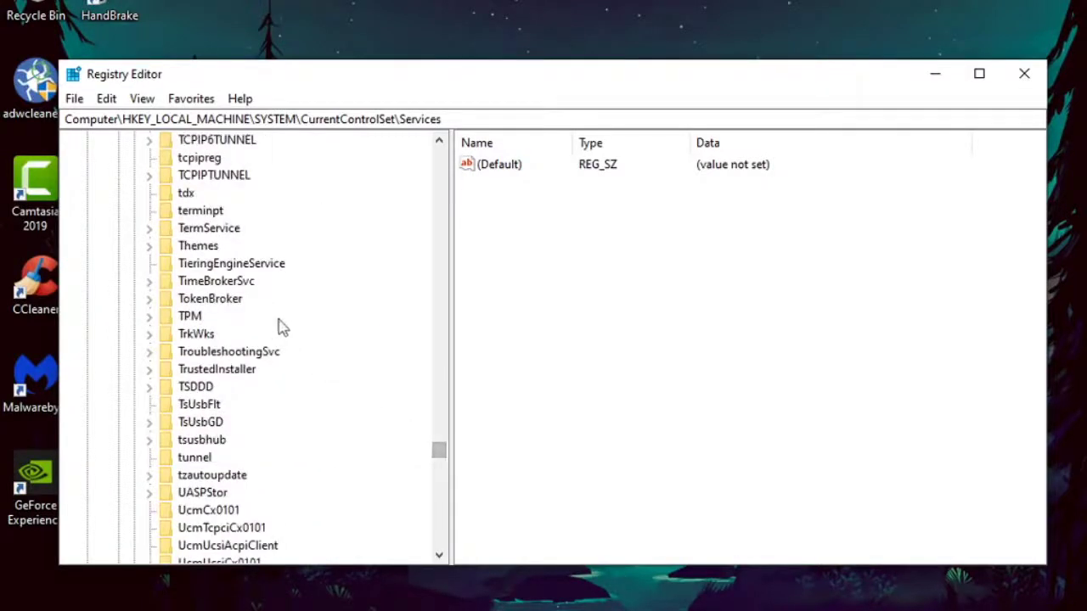
click(246, 284)
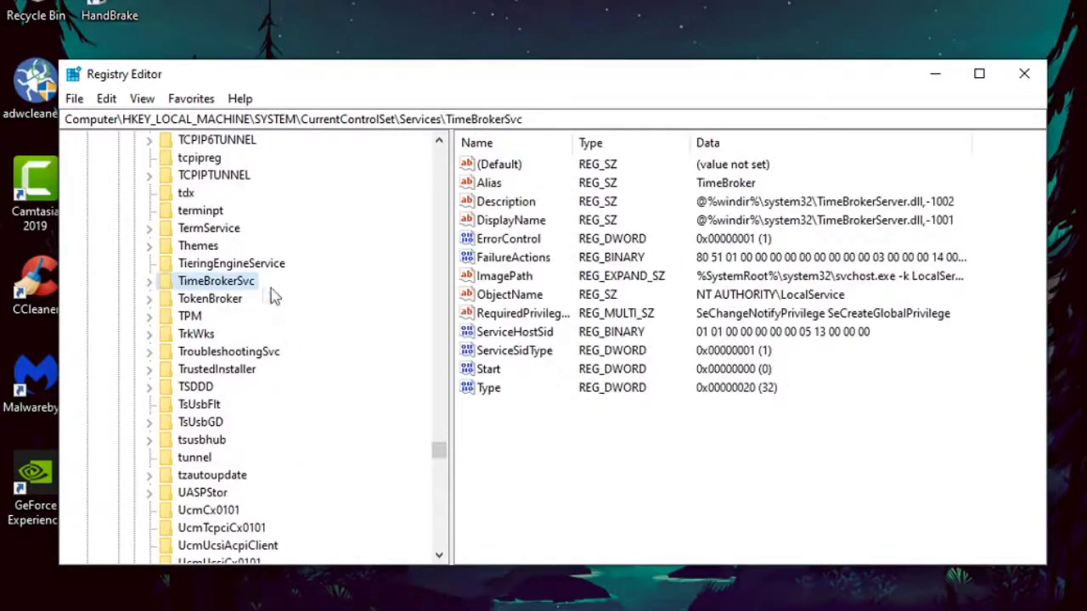
double_click(491, 370)
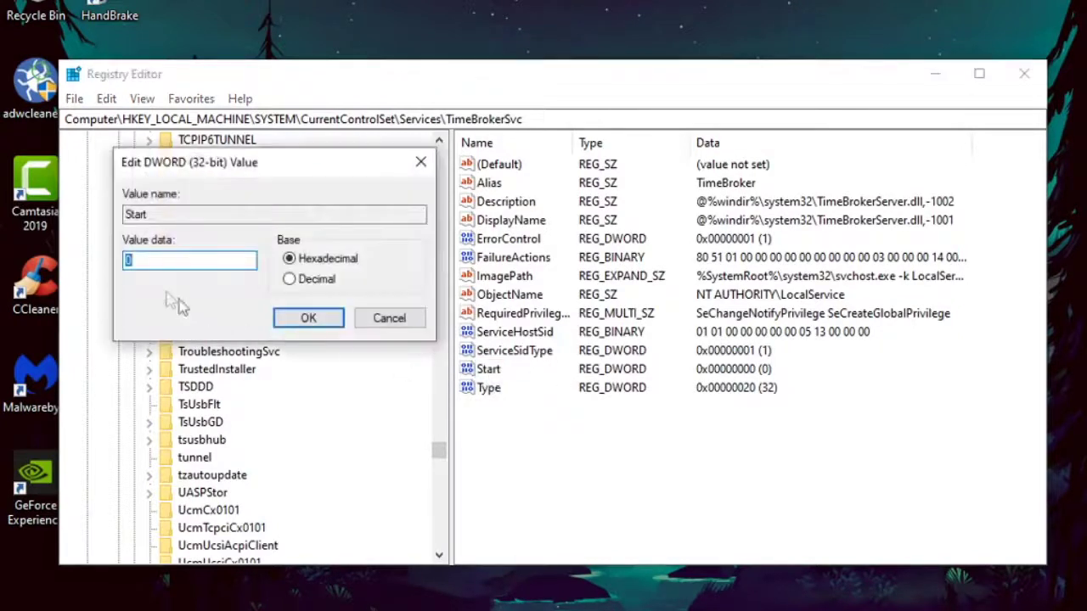
text(4)
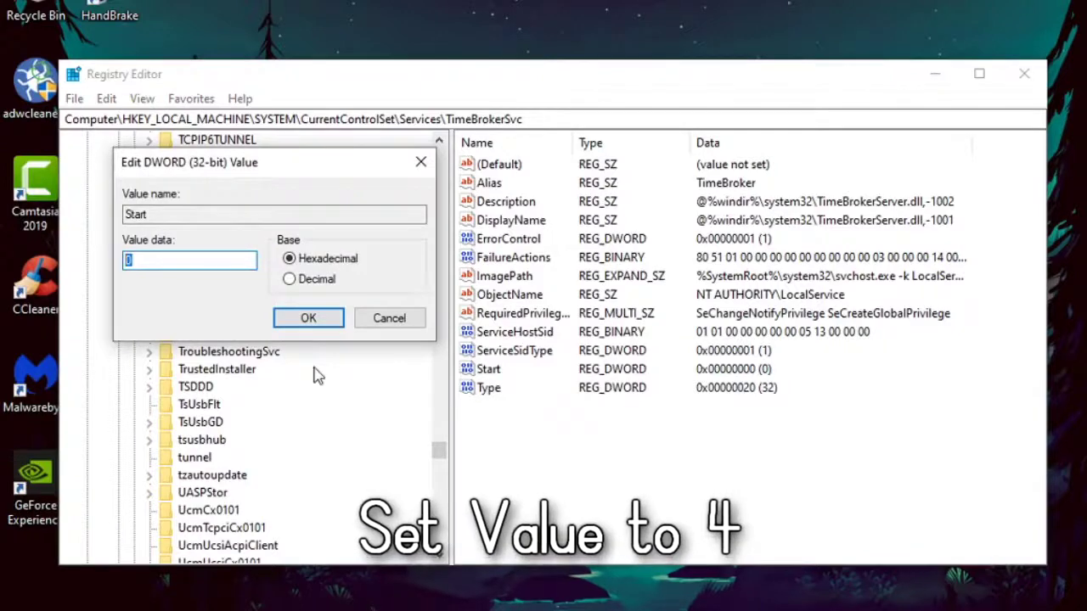
click(315, 324)
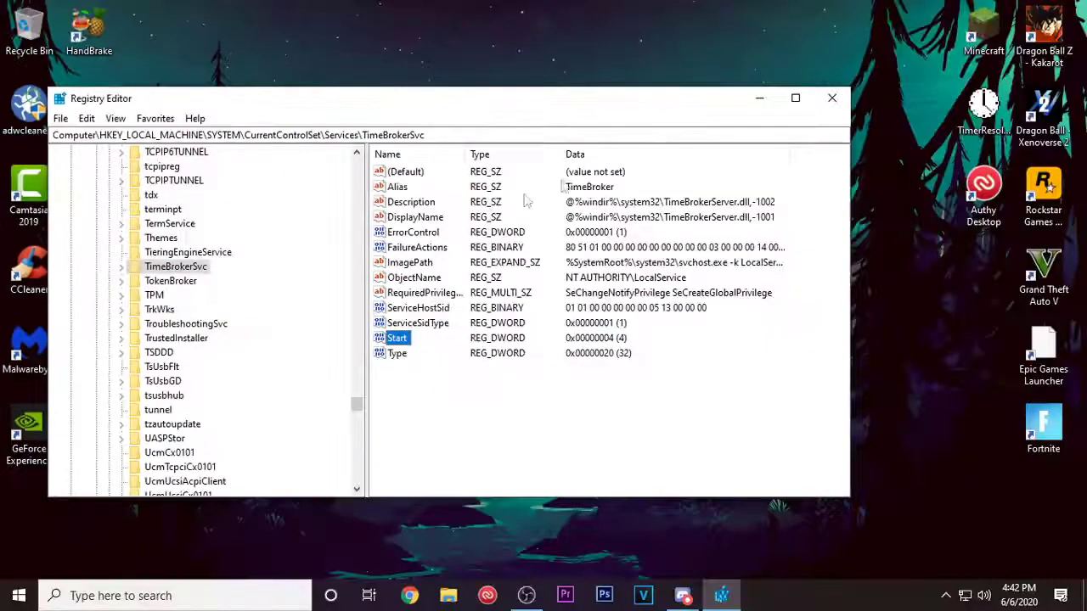
click(832, 97)
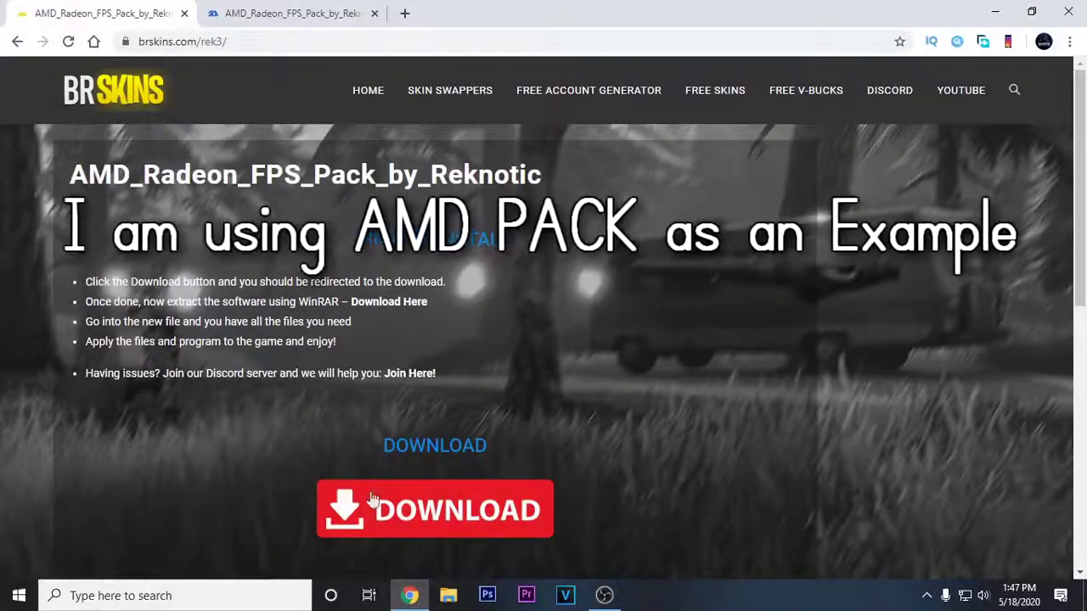
Step: Switch to the pack's other browser page, then extract the High CPU Usage Fix archive into its own folder mid-desktop
click(280, 13)
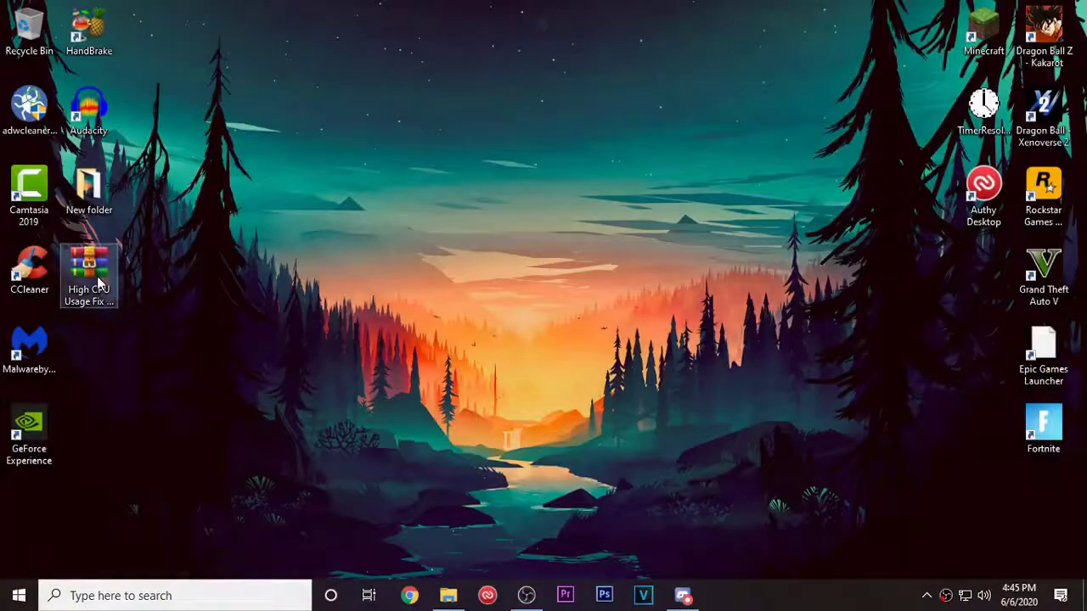
right_click(97, 280)
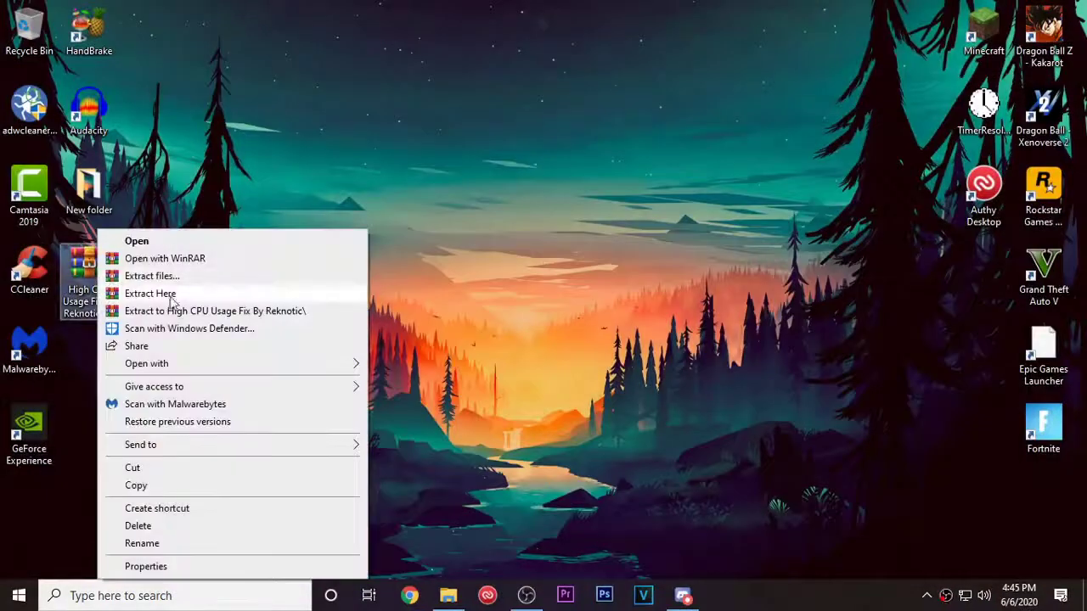
click(283, 312)
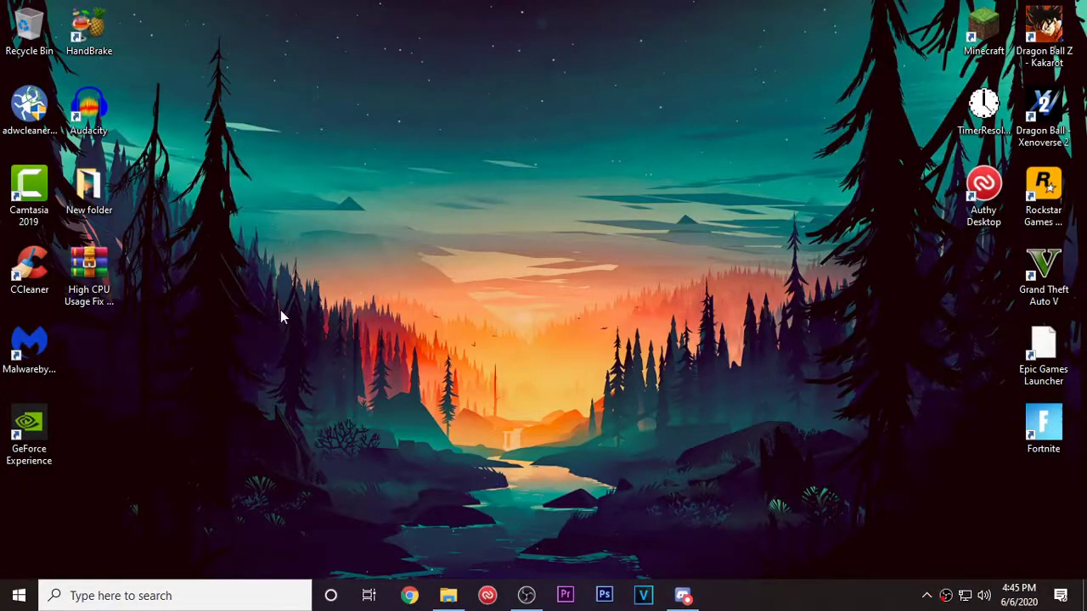
drag(23, 513, 521, 217)
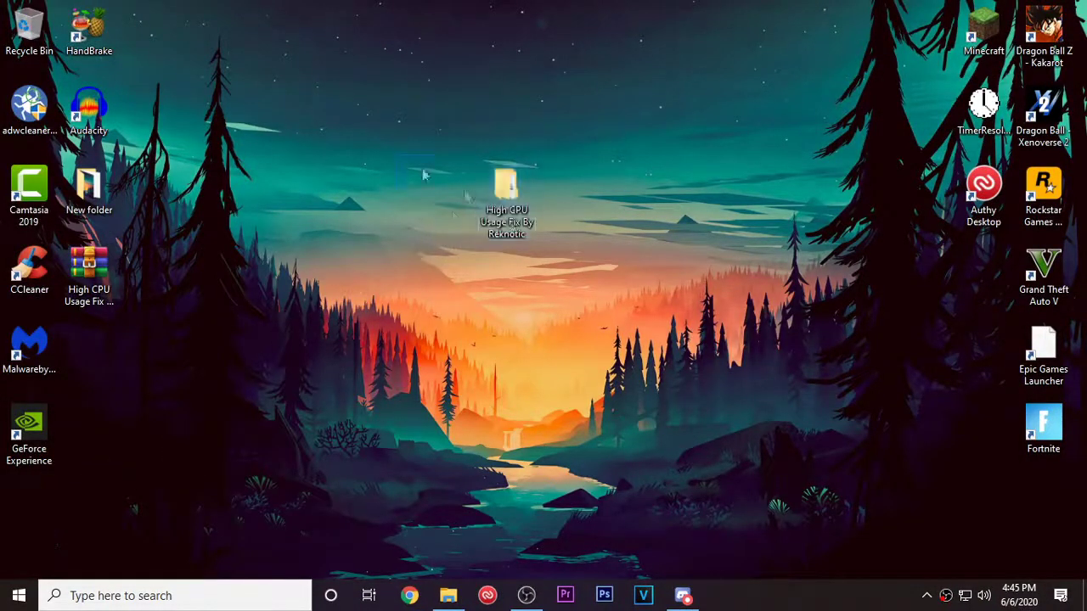
Step: Open the extracted High CPU Usage Fix folder, its inner folder and the CMD-Power Plan.txt file
double_click(521, 217)
double_click(442, 216)
click(408, 251)
double_click(519, 251)
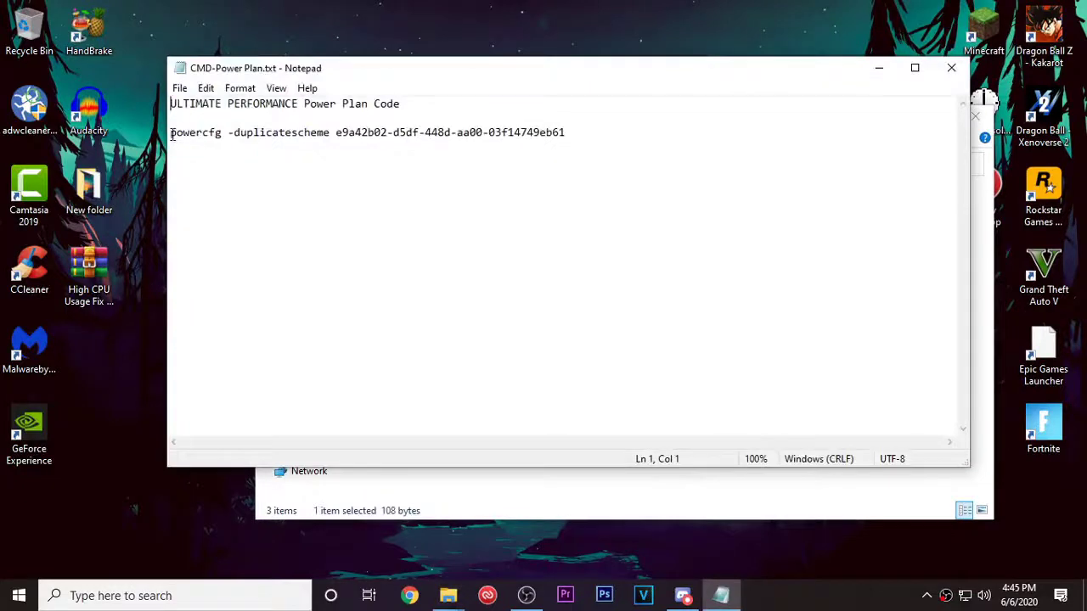
Step: Copy the powercfg -duplicatescheme command line from the text file, close Notepad and minimize the folder window
drag(171, 134, 572, 136)
right_click(547, 138)
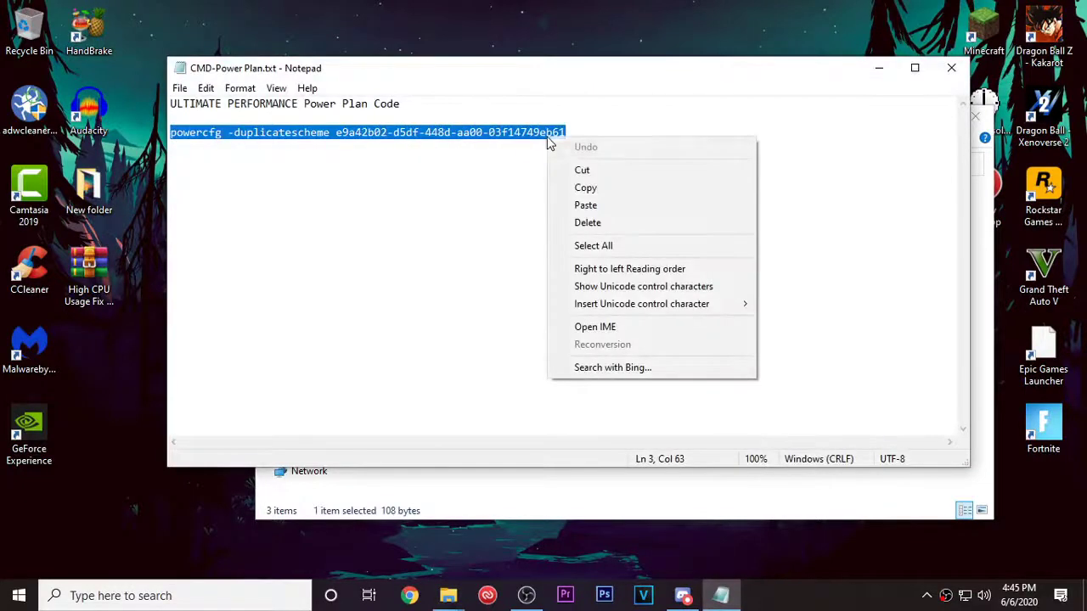
click(619, 189)
click(950, 68)
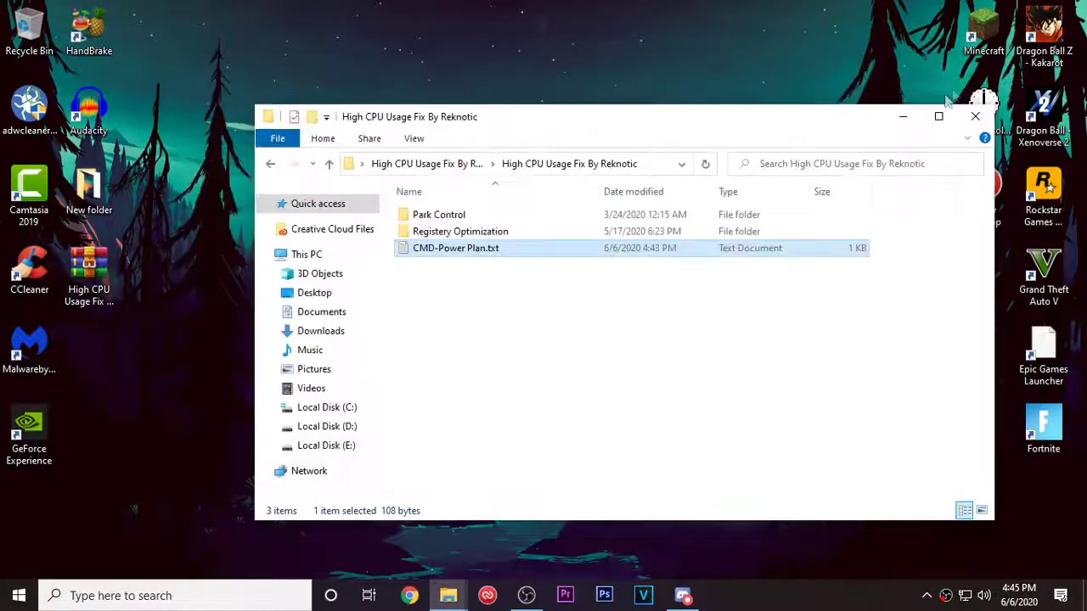
click(904, 117)
Step: Search Windows for "power shell" and run Windows PowerShell as administrator
click(245, 592)
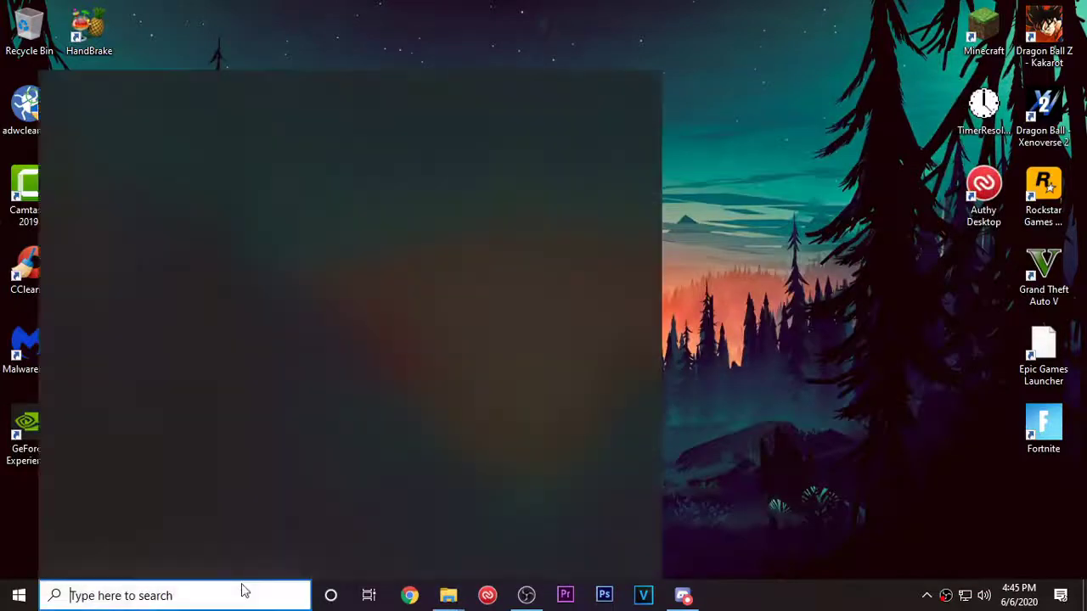
text(power shell)
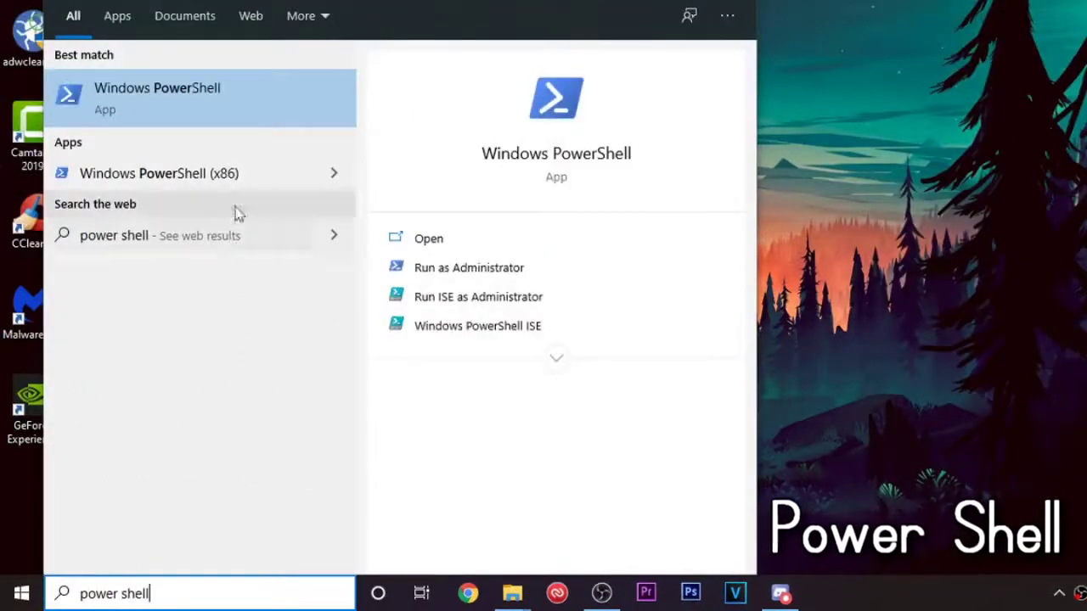
right_click(235, 110)
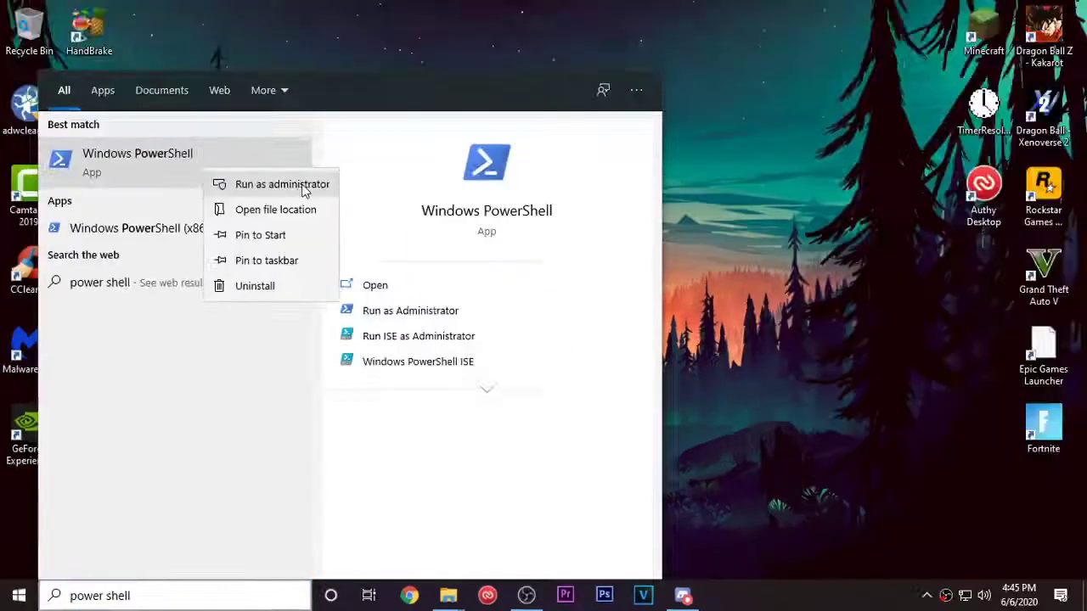
click(303, 188)
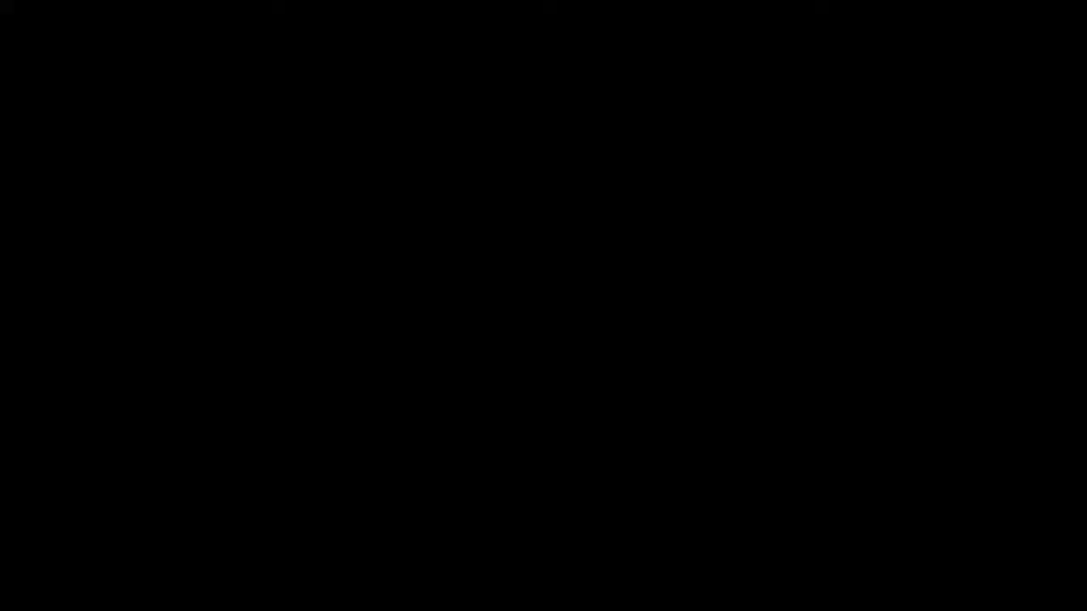
Step: Run the copied powercfg -duplicatescheme command to add the Ultimate Performance plan, highlight the plan name in the output, and close PowerShell
key(ctrl+v)
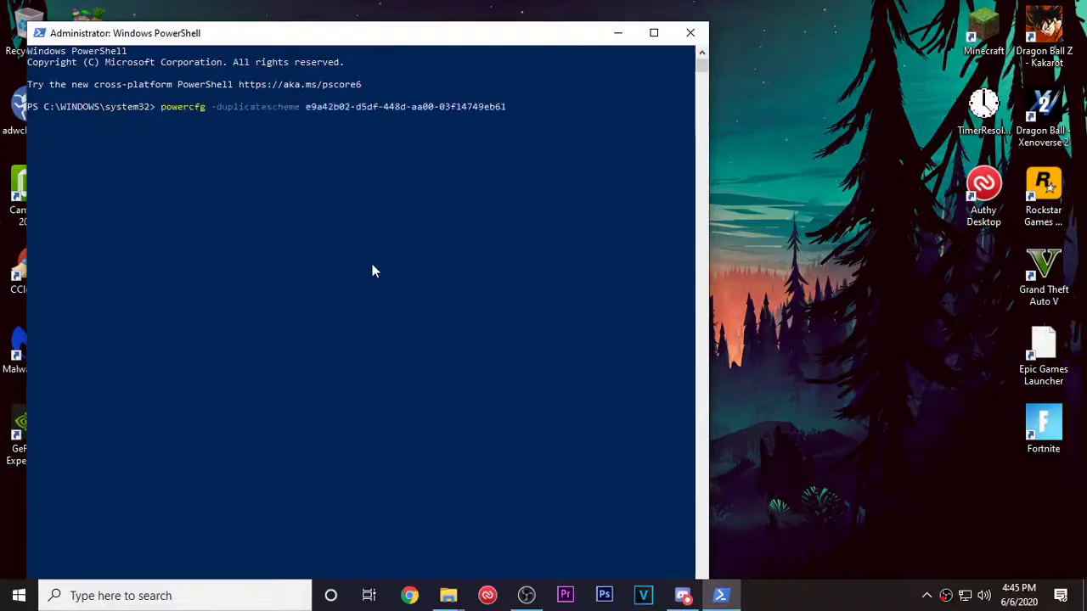
key(Return)
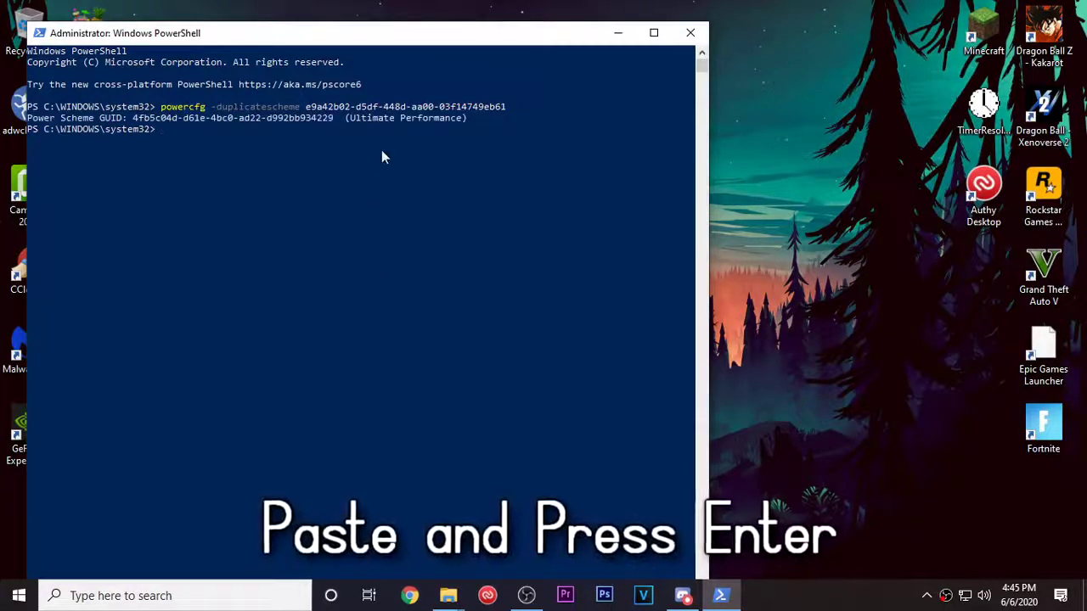
drag(350, 118, 463, 119)
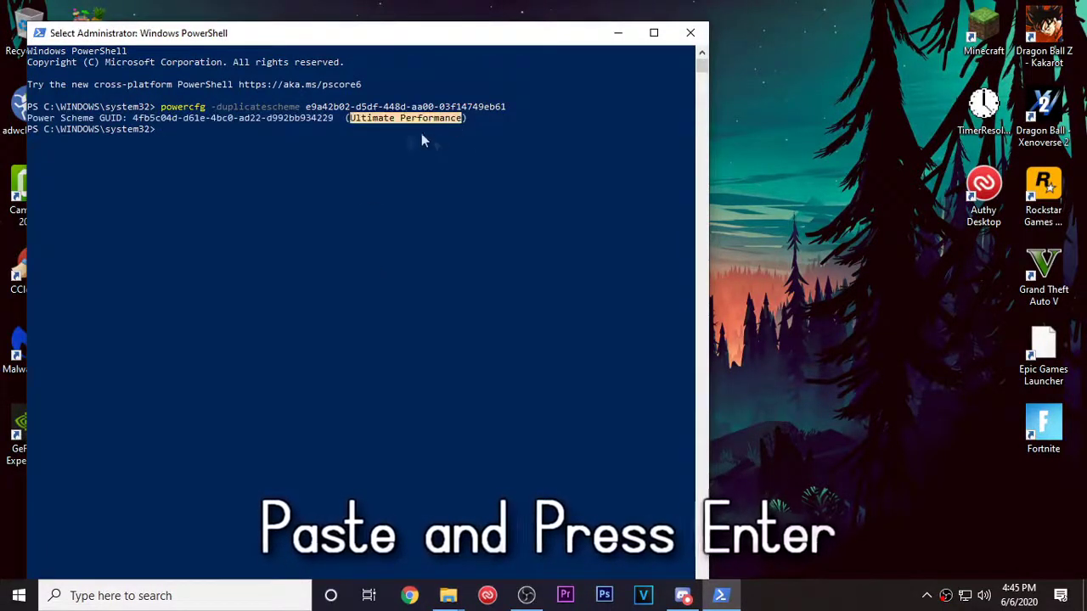
click(690, 34)
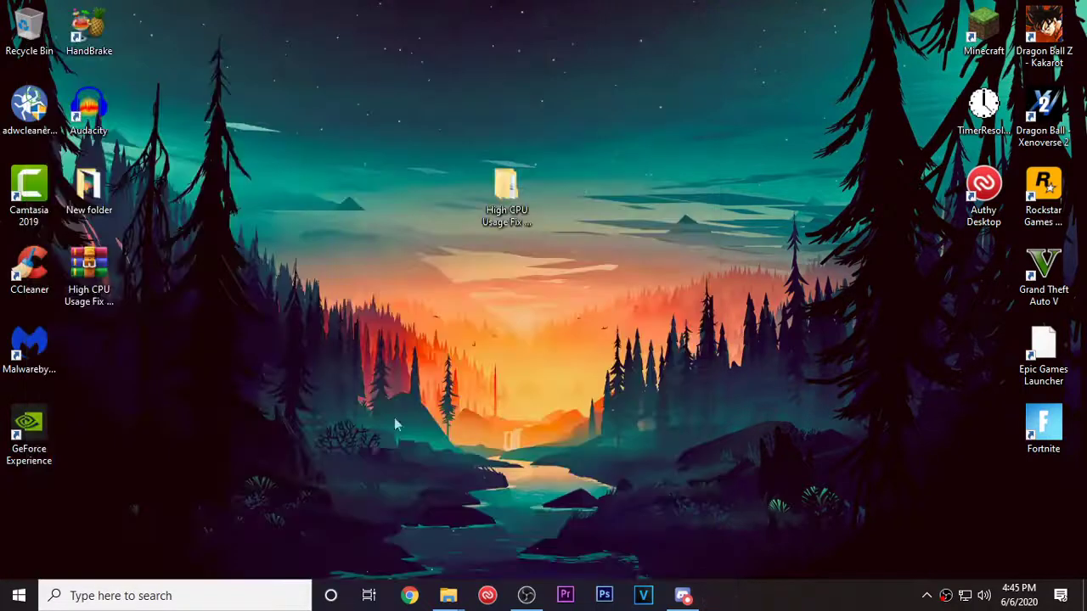
Step: Go to the Power Options page through Edit power plan and select the last Ultimate Performance plan under the additional plans
click(226, 595)
text(power)
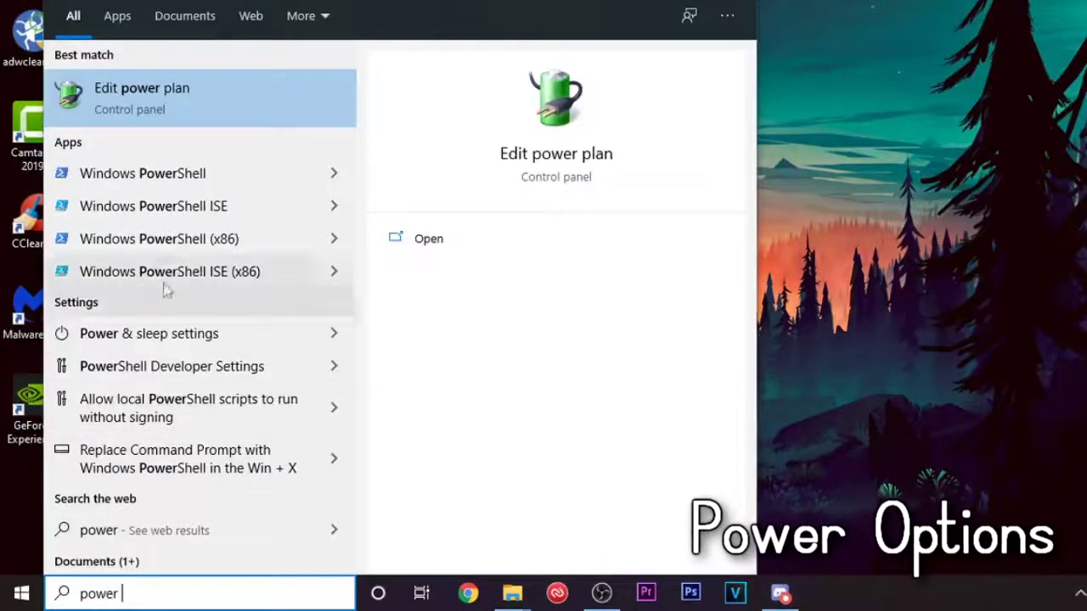
click(216, 109)
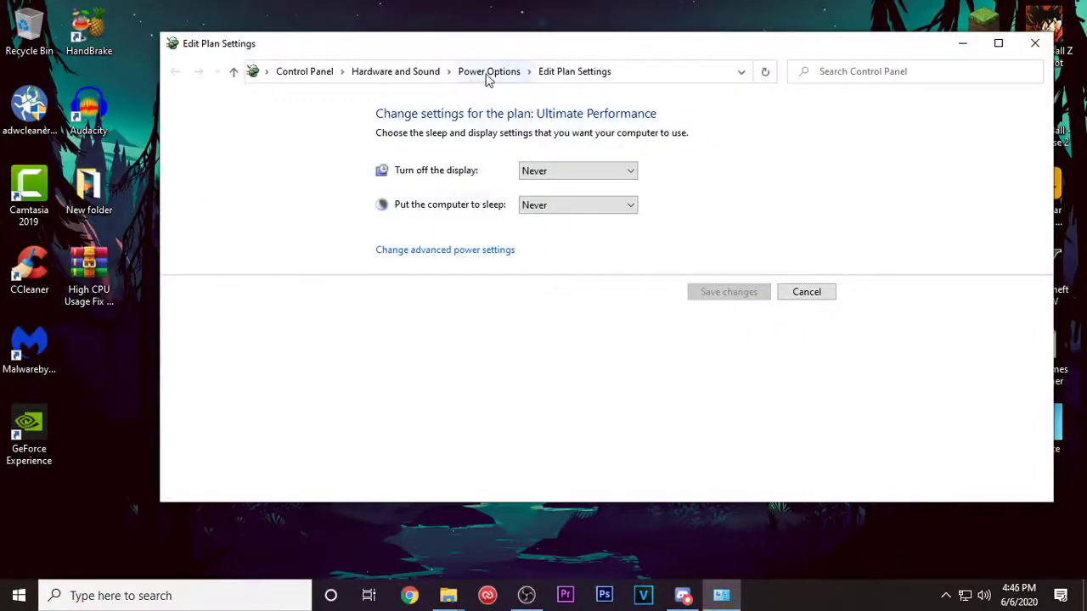
click(488, 73)
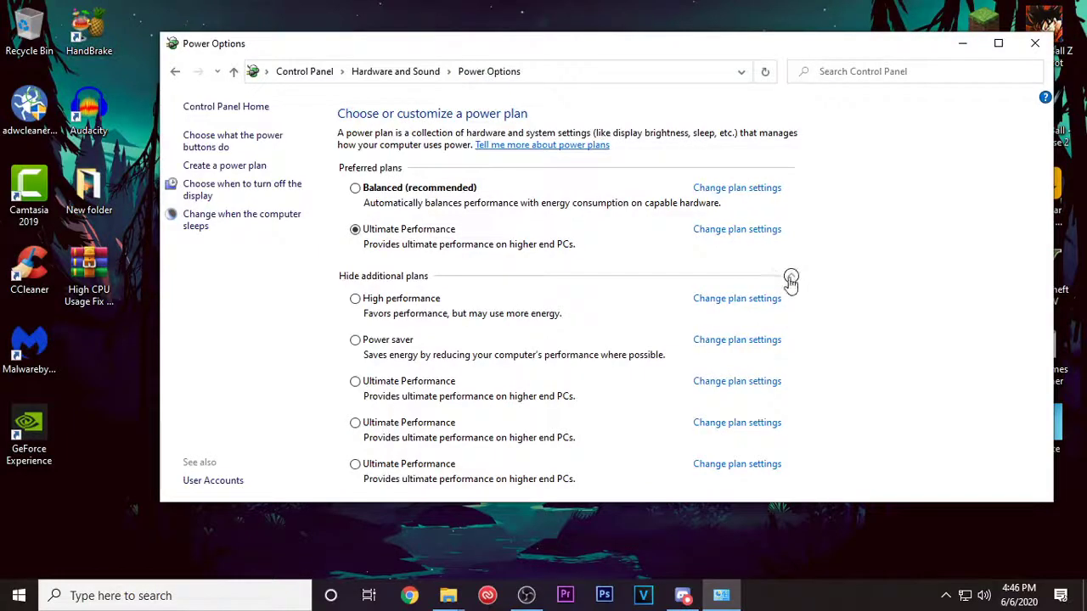
click(791, 278)
click(790, 278)
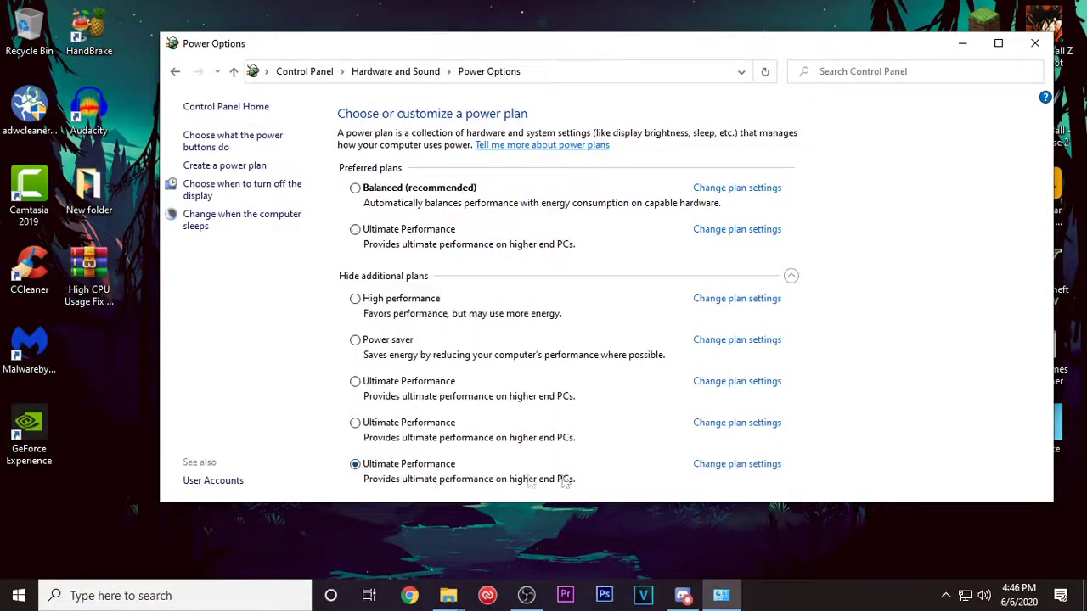
Step: In the selected plan's settings, set turning off the display to Never, save the changes and close Power Options
click(737, 464)
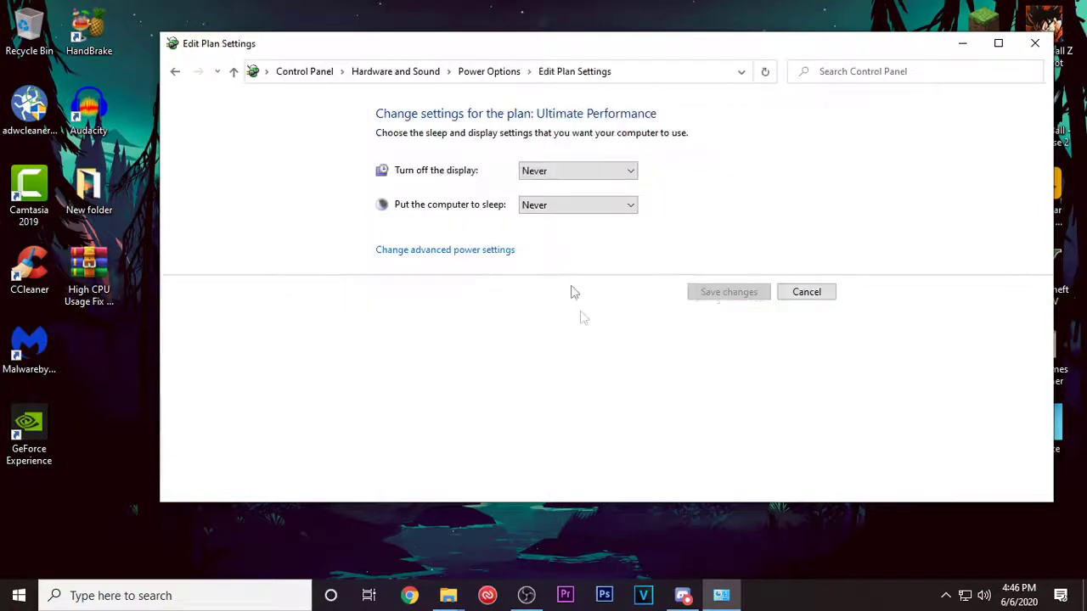
click(550, 173)
click(545, 366)
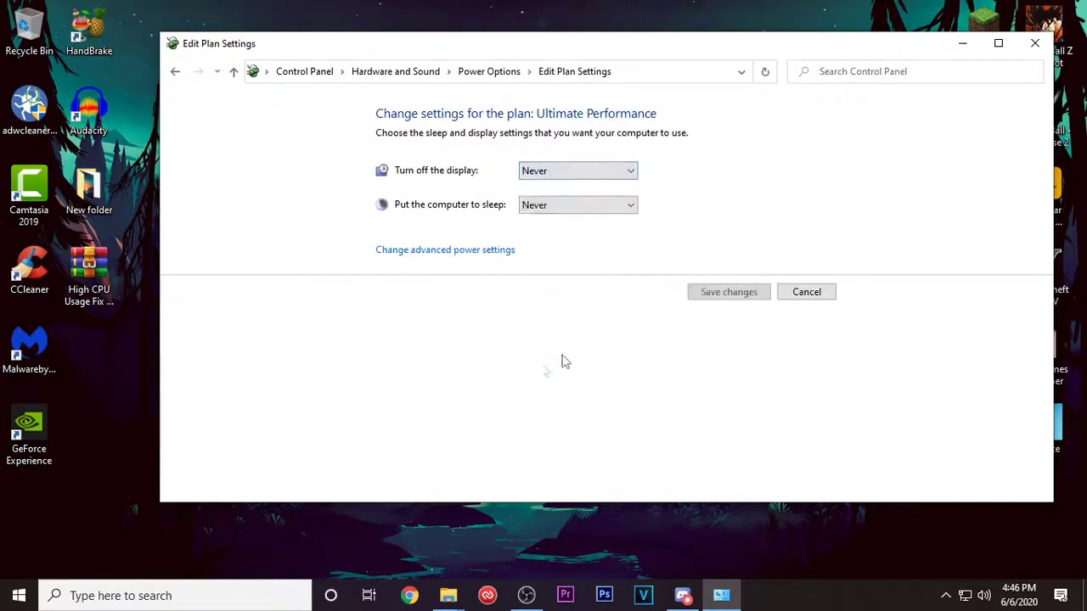
click(707, 295)
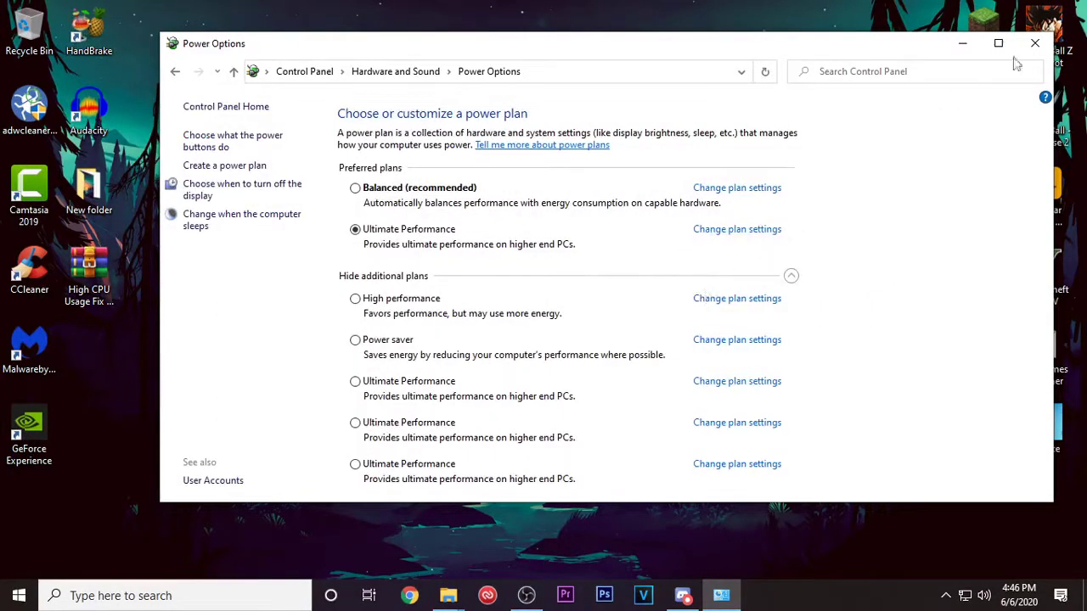
click(1035, 44)
Step: Bring back the High CPU Usage Fix By Reknotic folder window and open its Registery Optimization folder
mouse_move(448, 595)
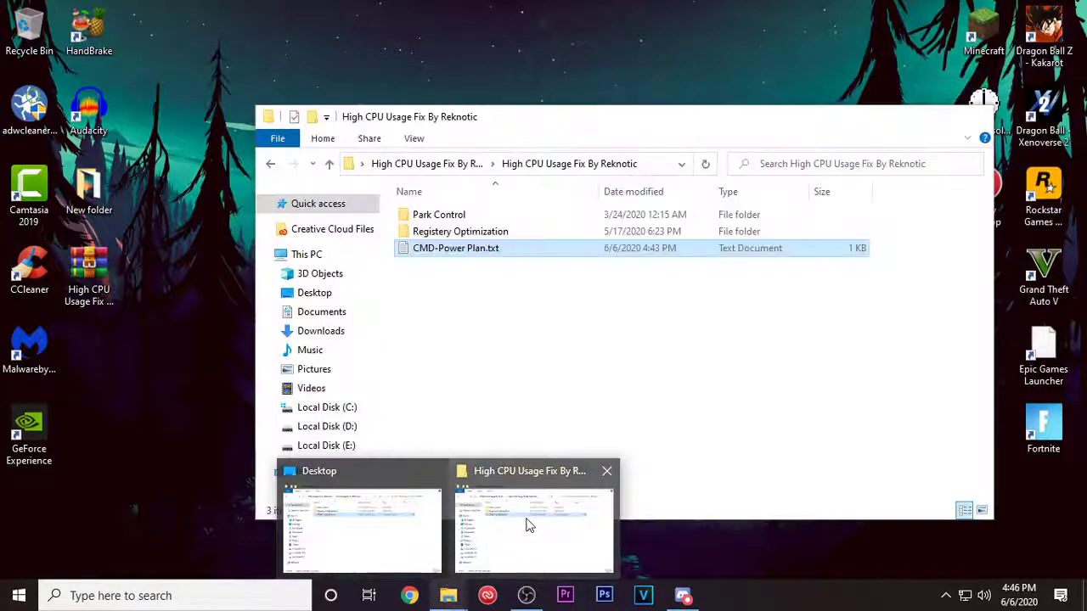
click(526, 527)
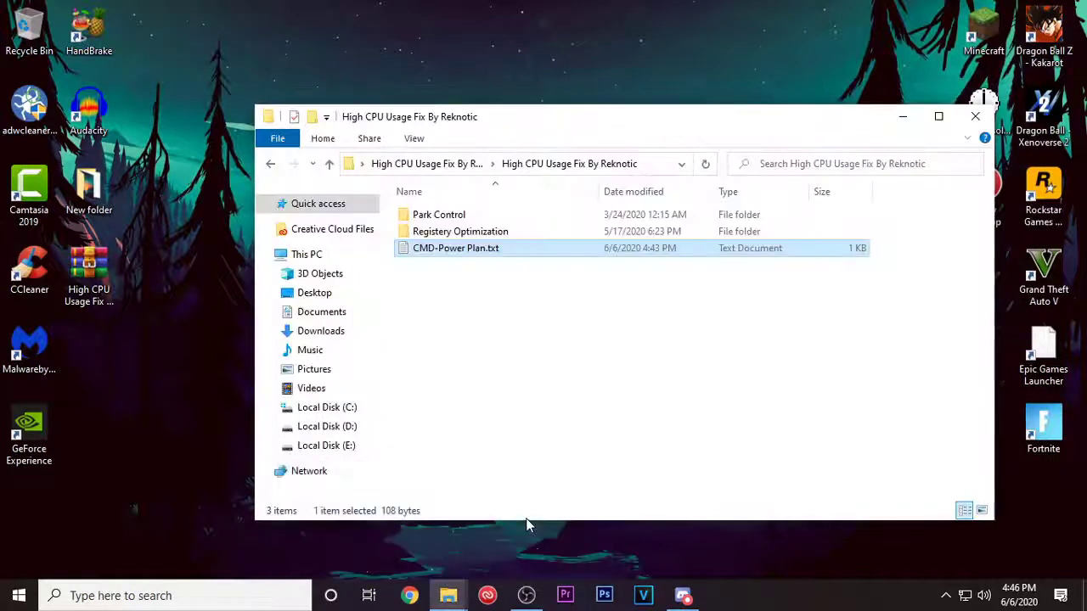
drag(553, 117, 499, 68)
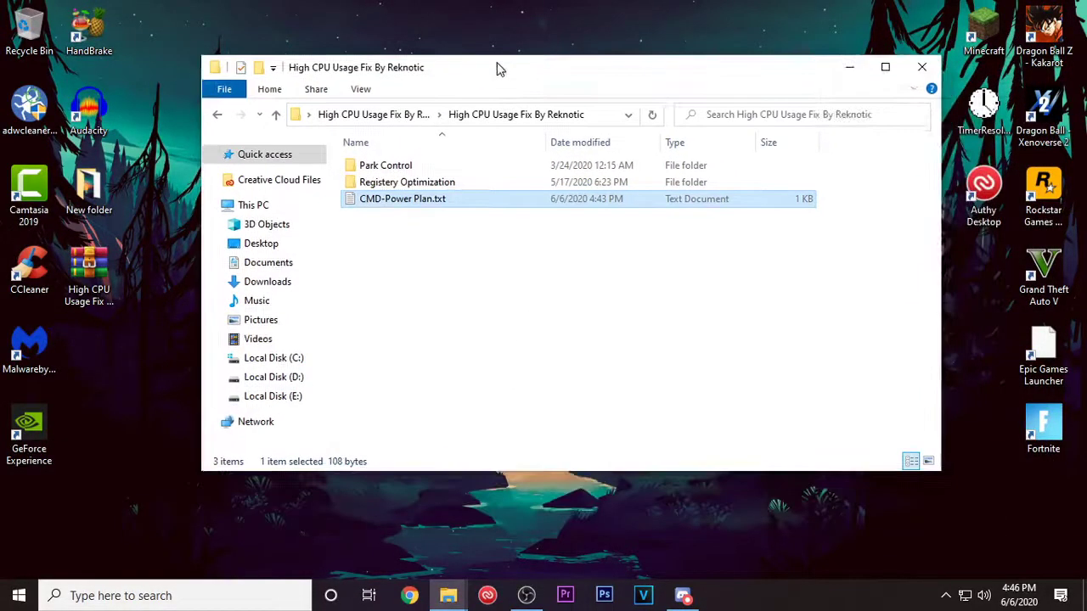
click(416, 185)
double_click(456, 188)
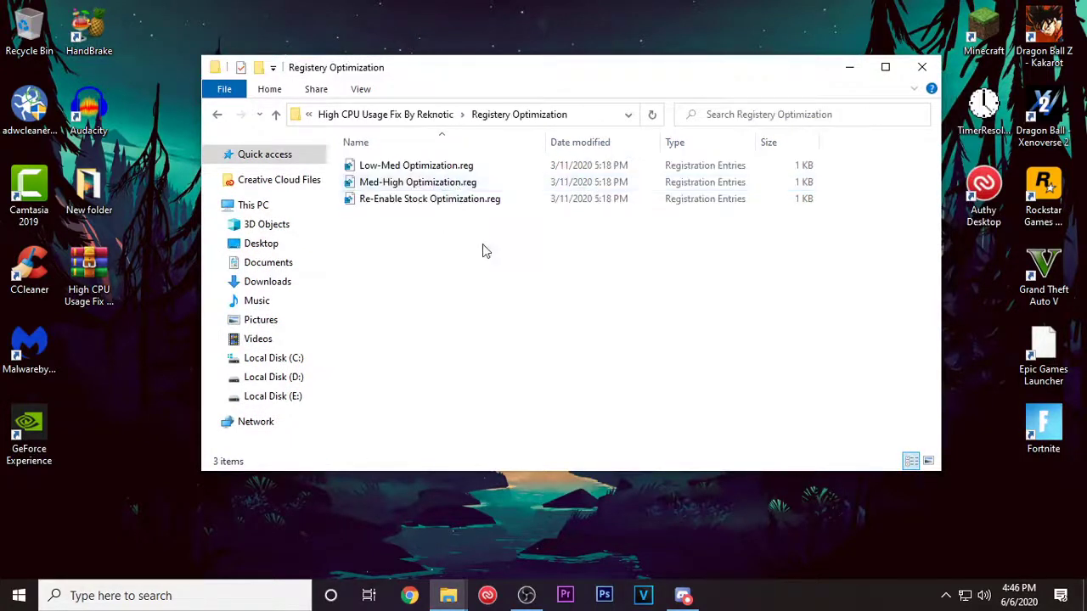
Step: Examine the Low-Med, Med-High and Re-Enable Stock optimization registry files to see which one suits the PC's specs
click(461, 167)
click(461, 183)
click(450, 200)
click(486, 227)
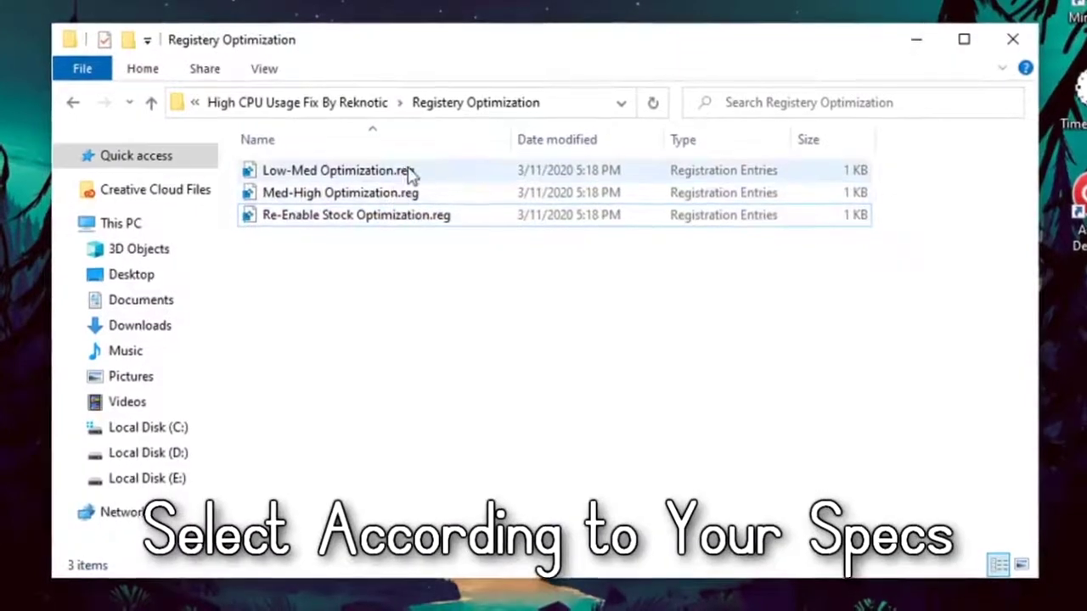
click(410, 171)
click(412, 194)
click(412, 172)
click(416, 191)
click(409, 173)
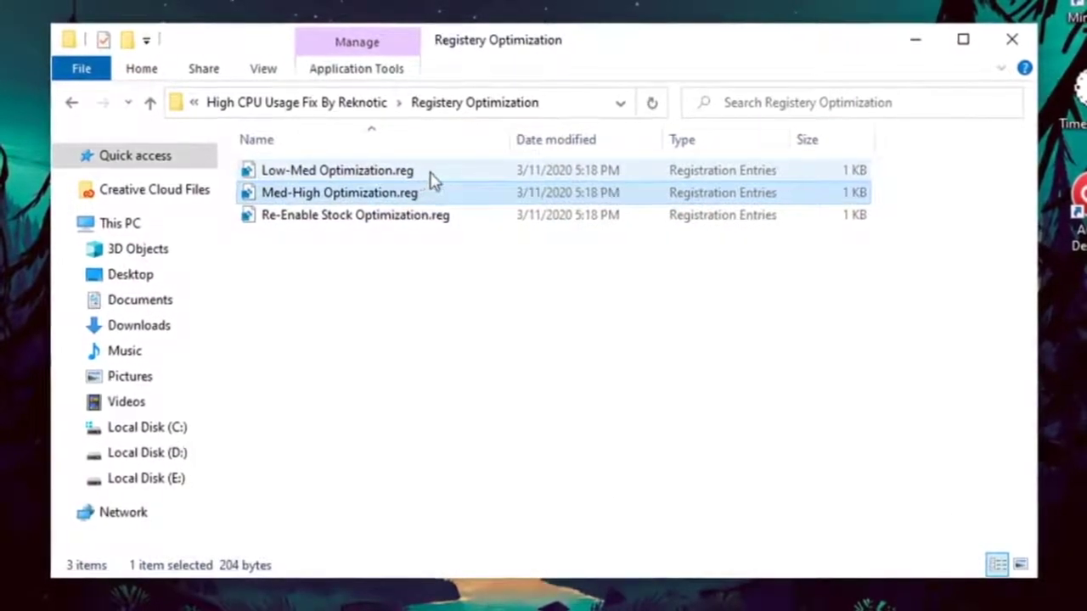
right_click(430, 175)
click(406, 179)
right_click(406, 175)
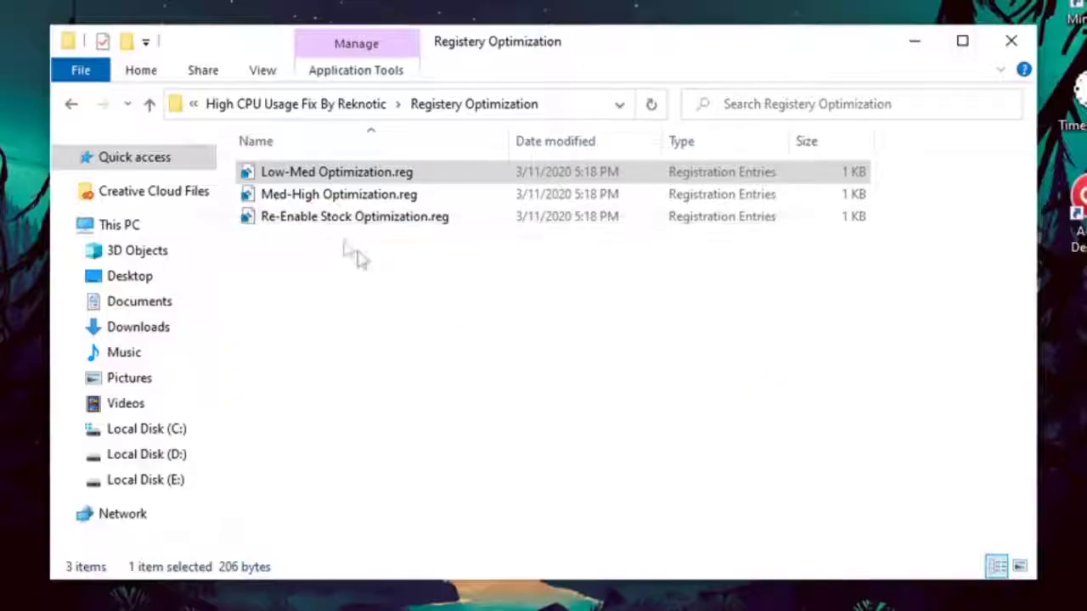
click(331, 221)
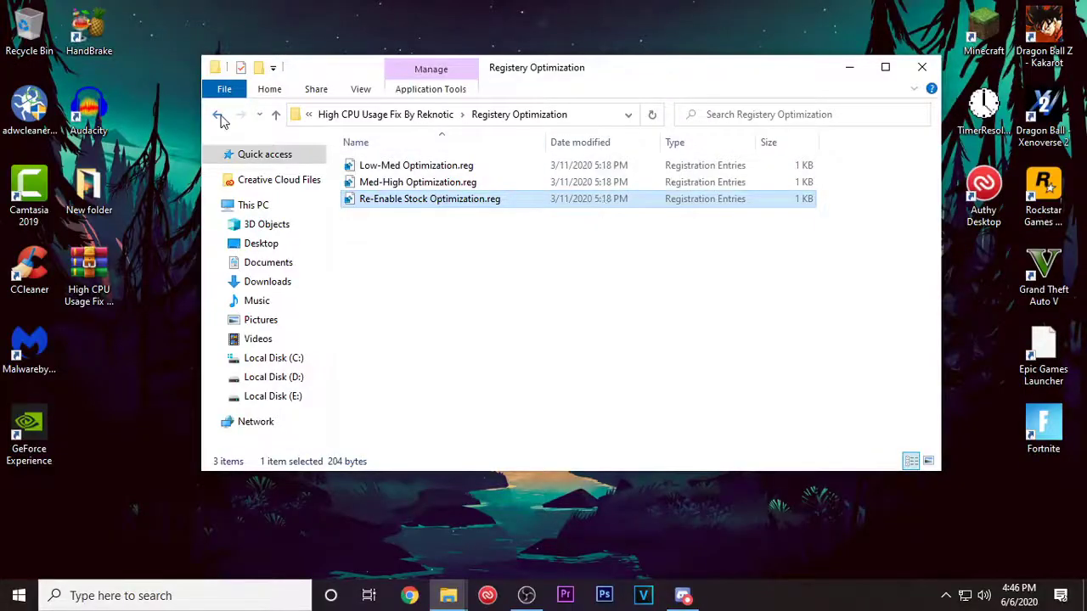
Step: Return to the parent folder, open the Park Control folder and launch parkcontrolsetup 64bit.exe
click(219, 117)
double_click(399, 166)
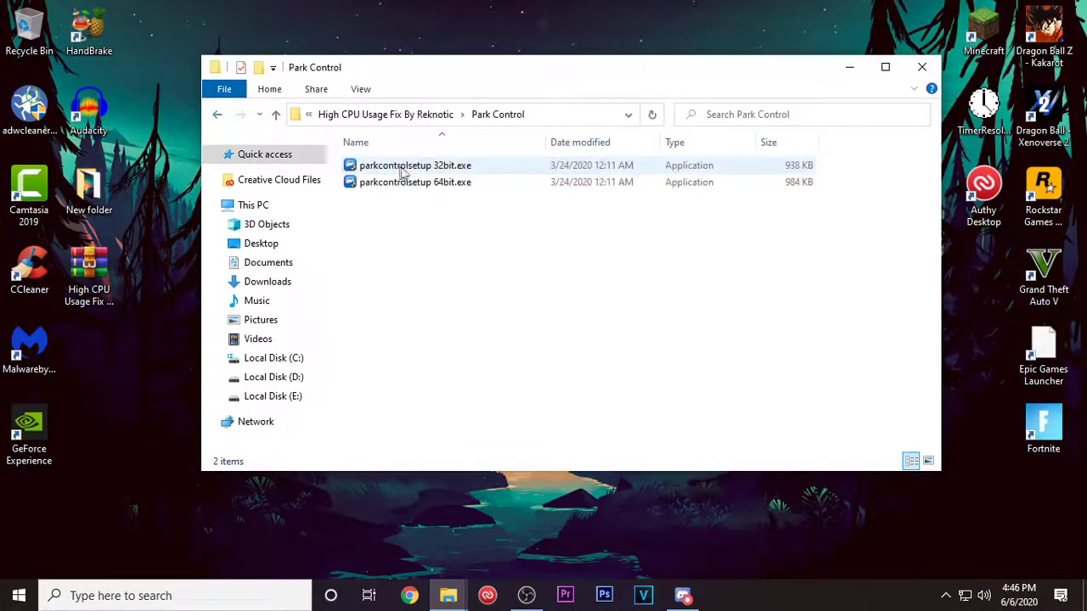
click(482, 170)
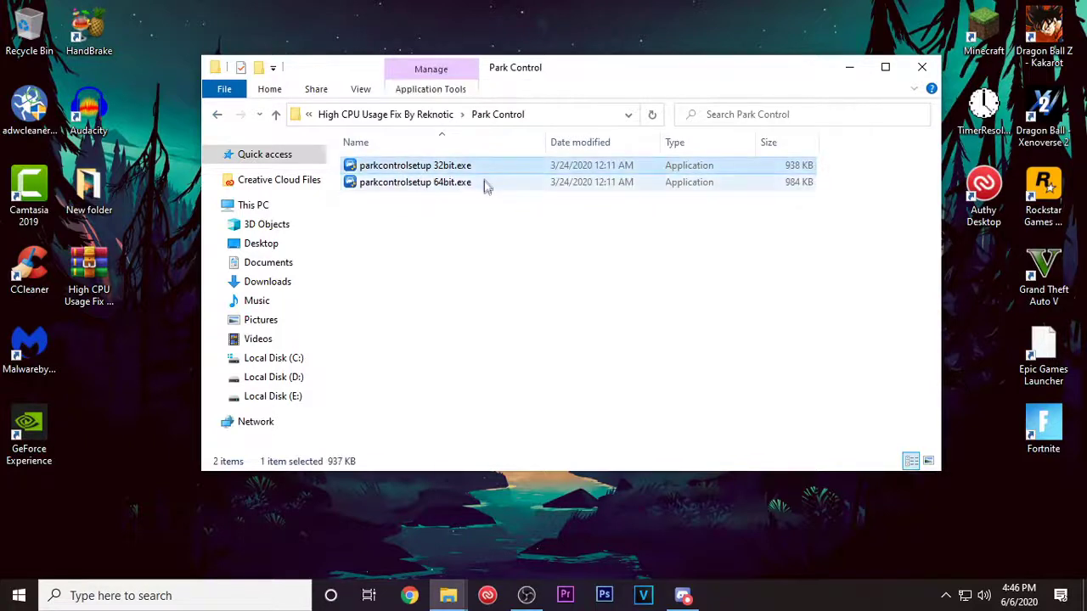
click(484, 183)
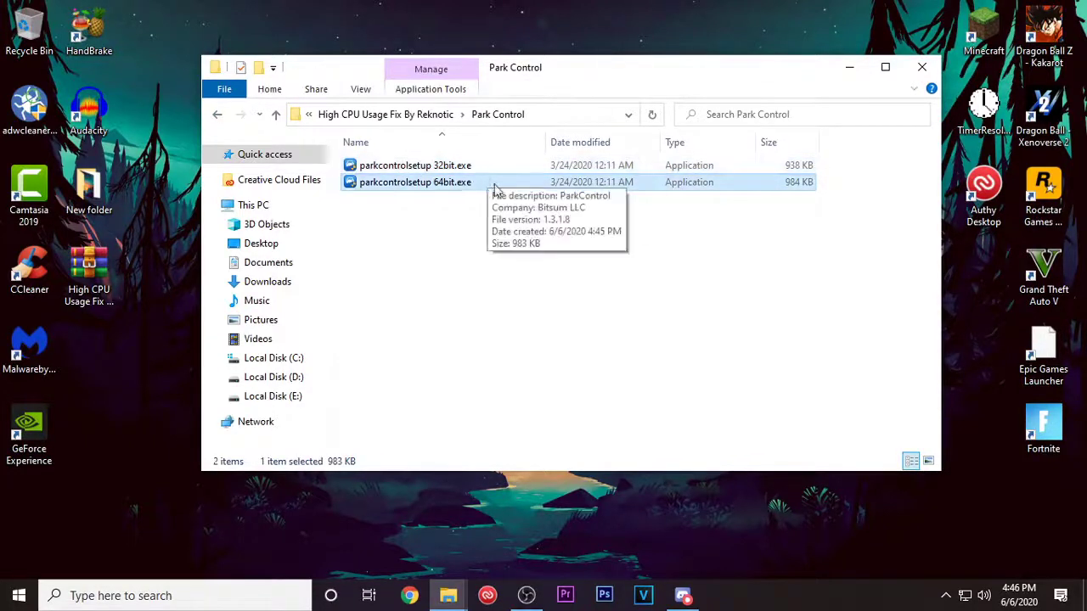
double_click(463, 182)
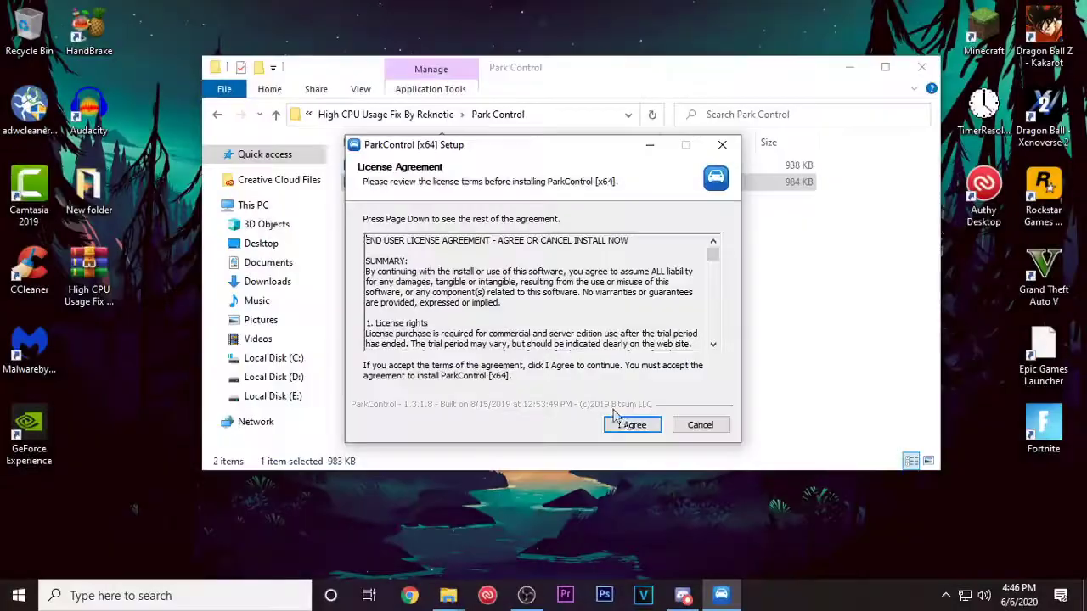
Step: Accept the ParkControl license agreement and complete the setup wizard with its default options
click(631, 424)
click(631, 424)
click(630, 426)
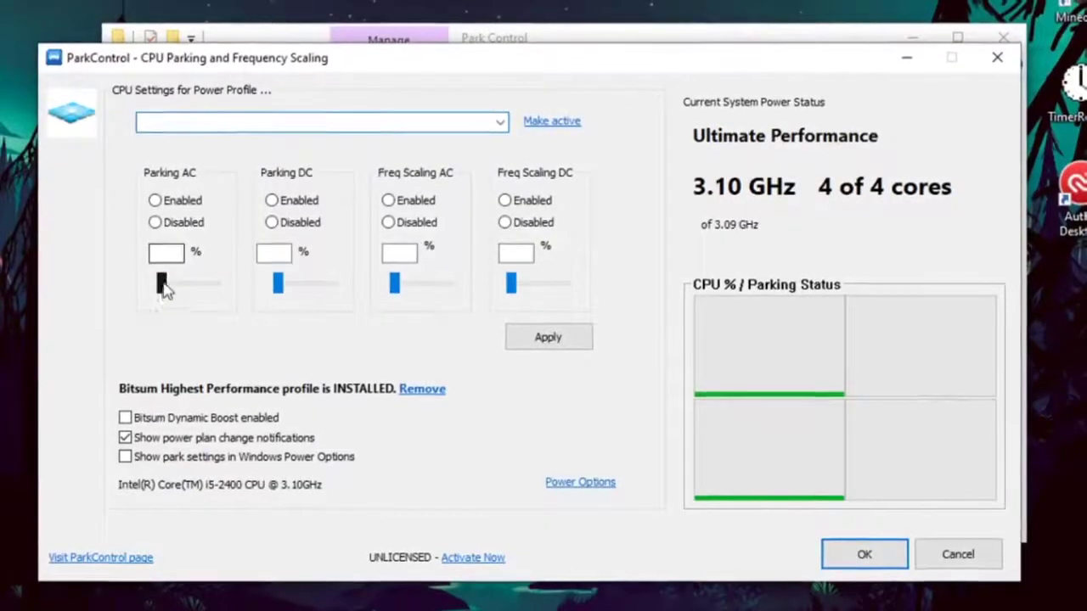
Step: Choose the Ultimate Performance power profile, discarding pending changes, and set AC and DC parking and frequency scaling to 100%
drag(249, 263, 397, 288)
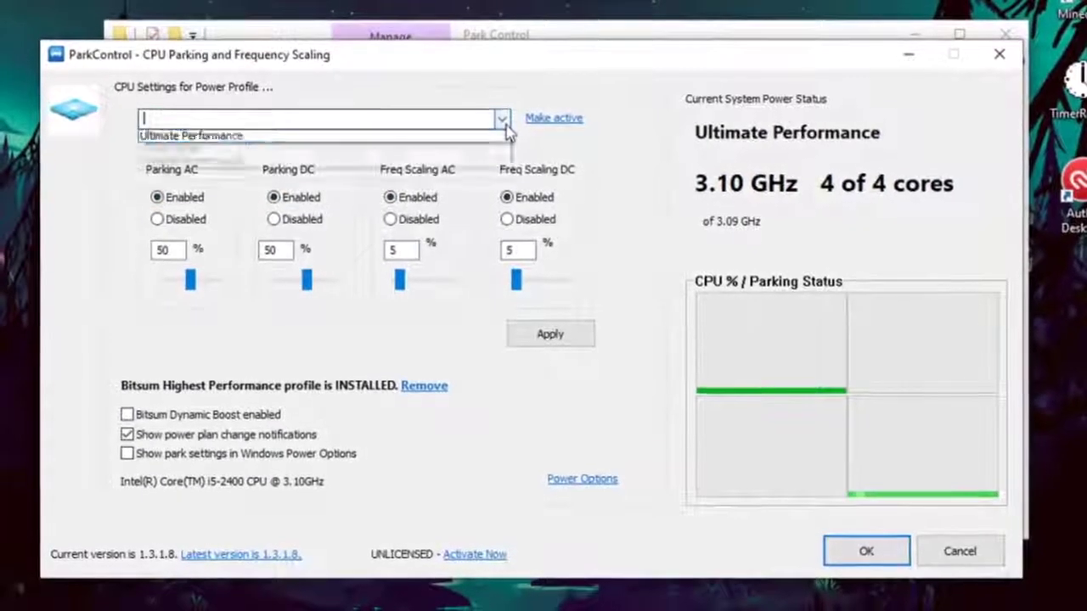
click(468, 193)
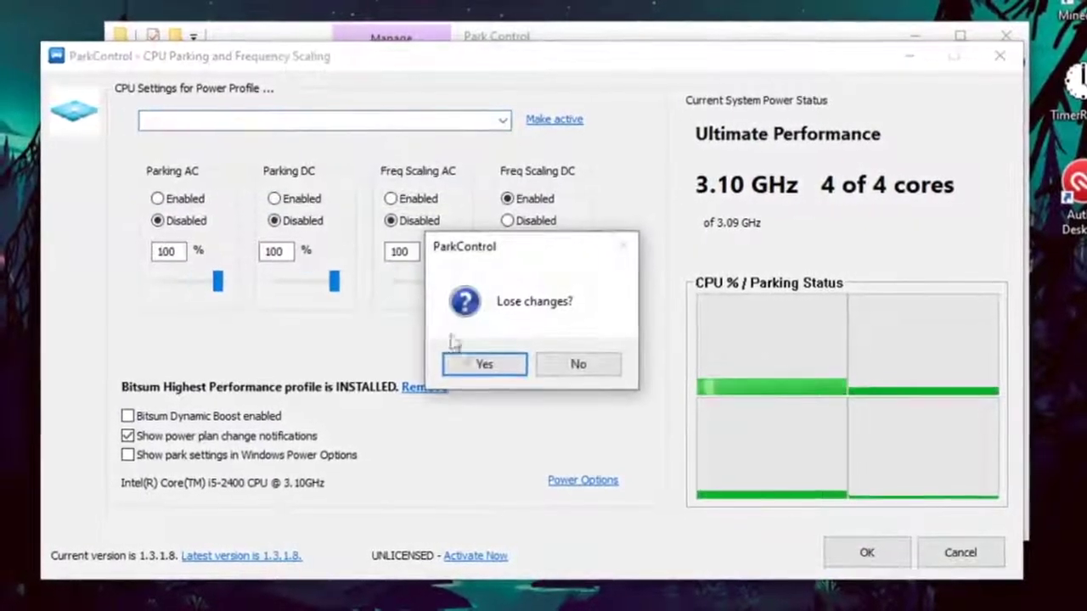
click(481, 367)
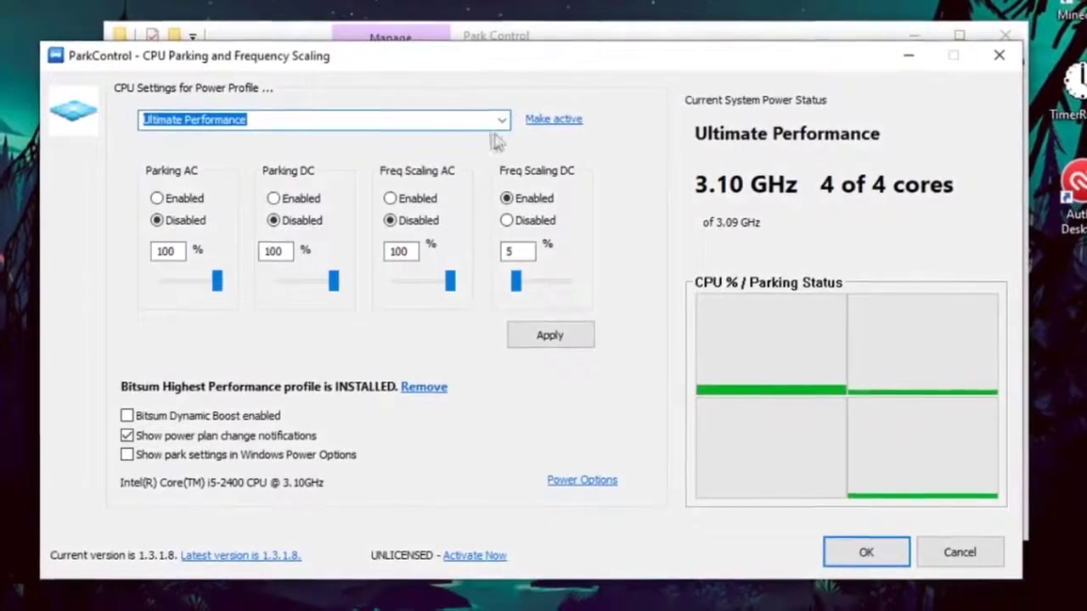
click(465, 193)
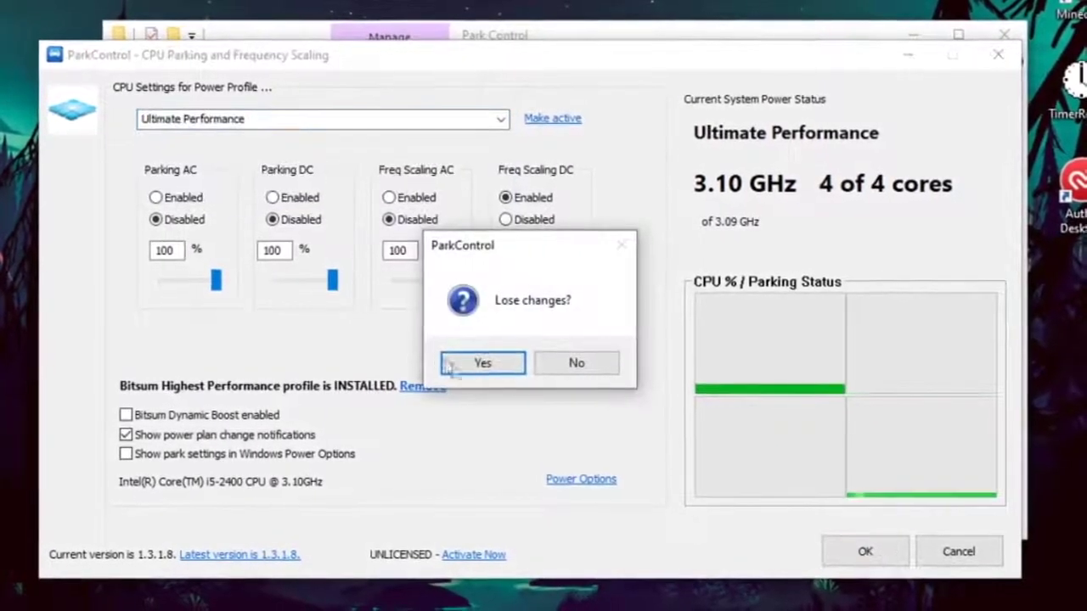
click(465, 368)
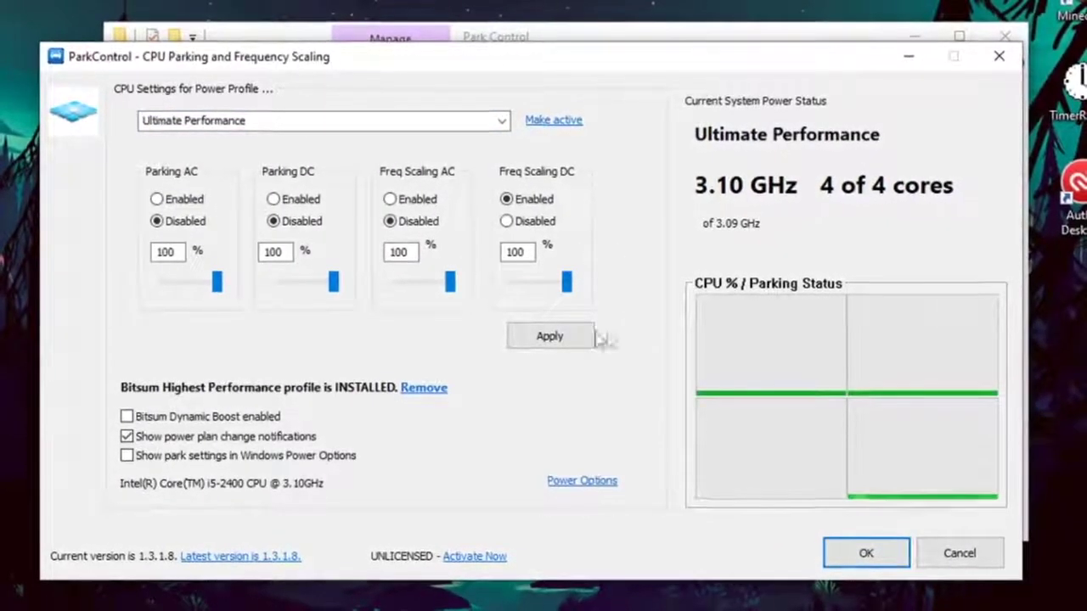
Step: Apply the core settings and enable Bitsum Dynamic Boost with High performance for idle use, closing ParkControl and its folder
click(610, 355)
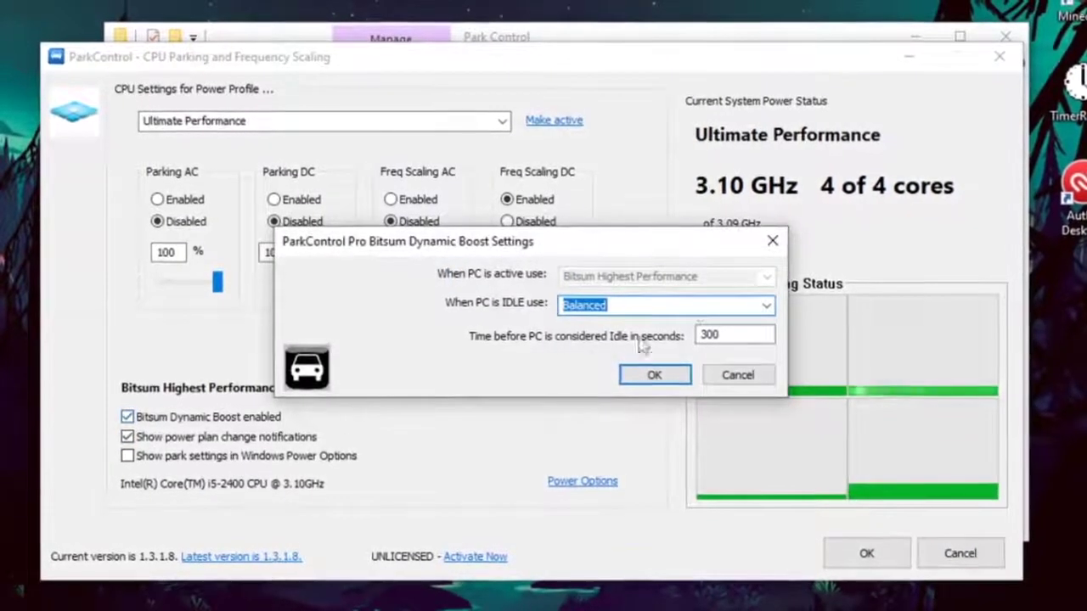
click(764, 303)
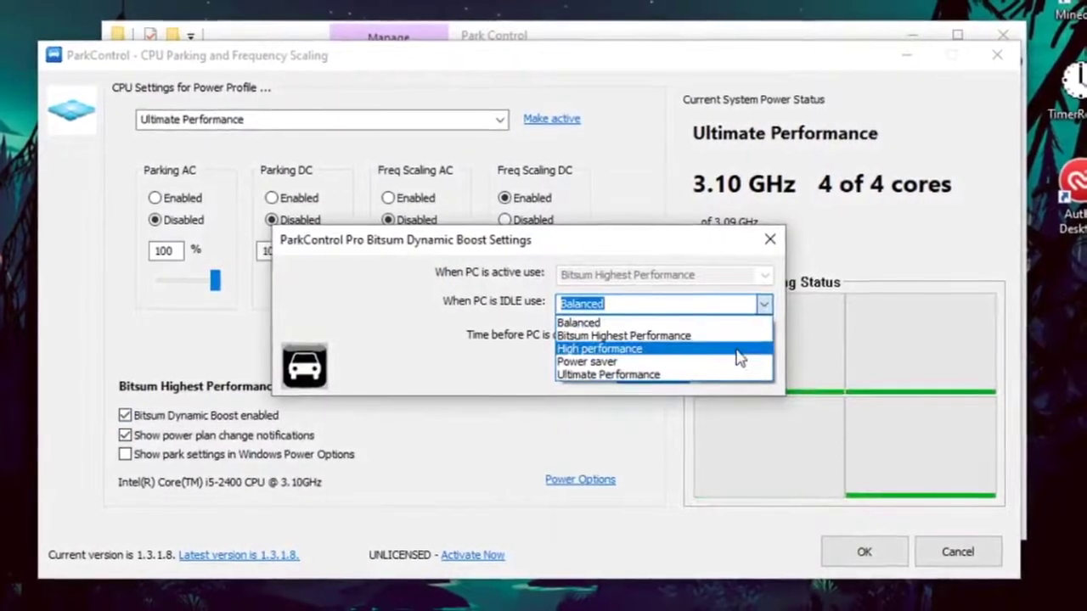
click(611, 348)
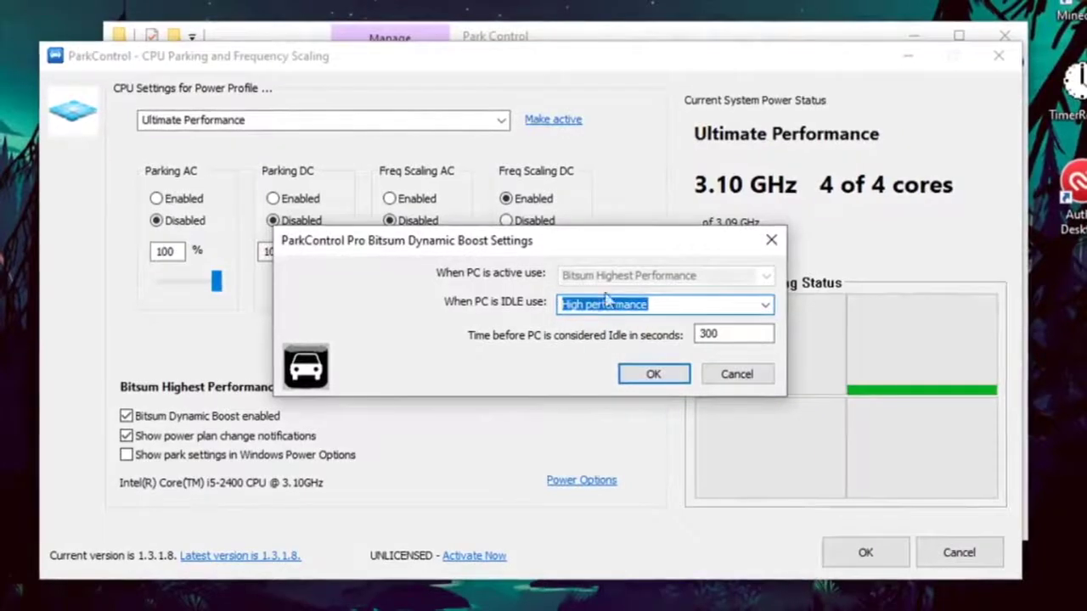
click(652, 376)
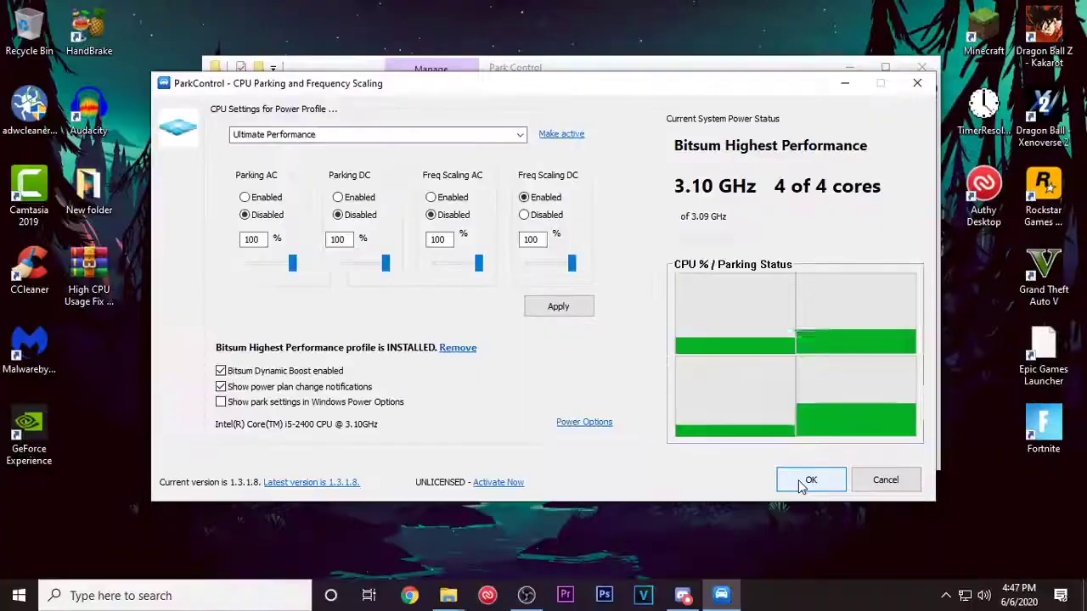
click(809, 480)
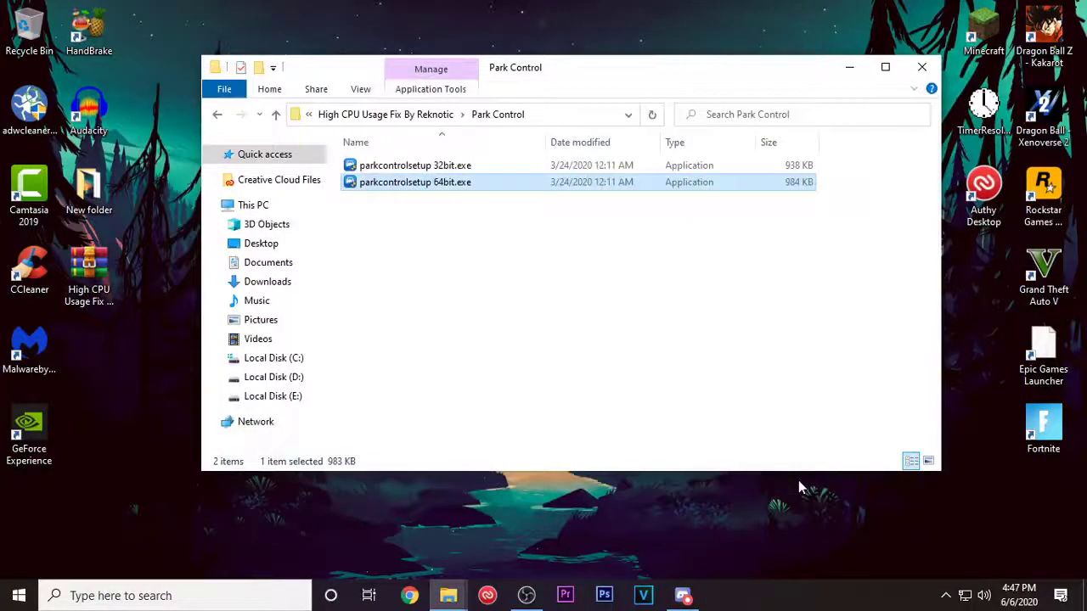
click(920, 69)
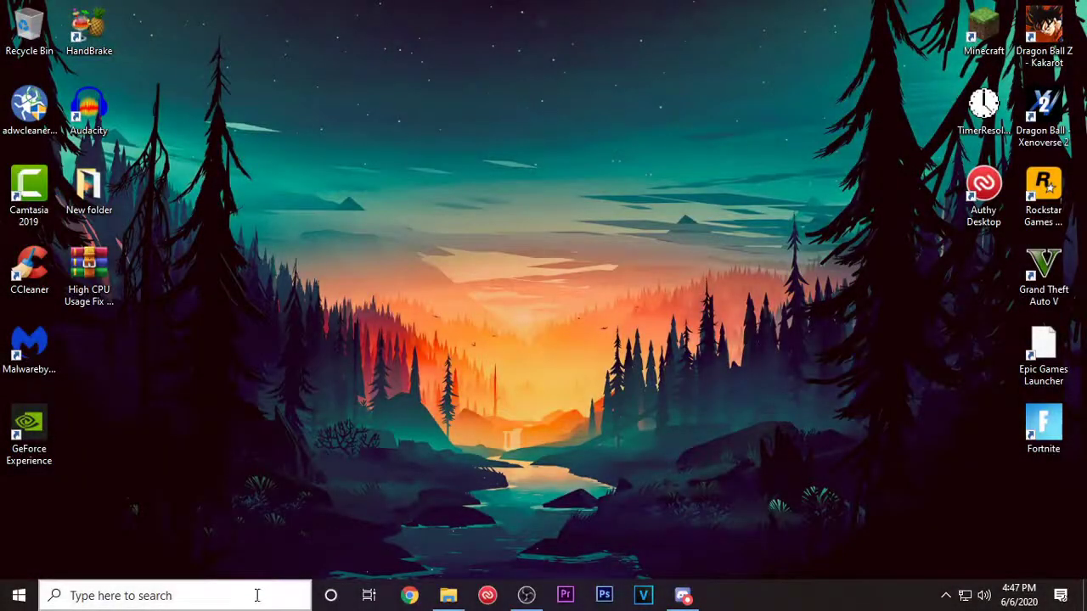
Step: Open System Configuration (msconfig) as administrator and list its services with all Microsoft services hidden
click(256, 595)
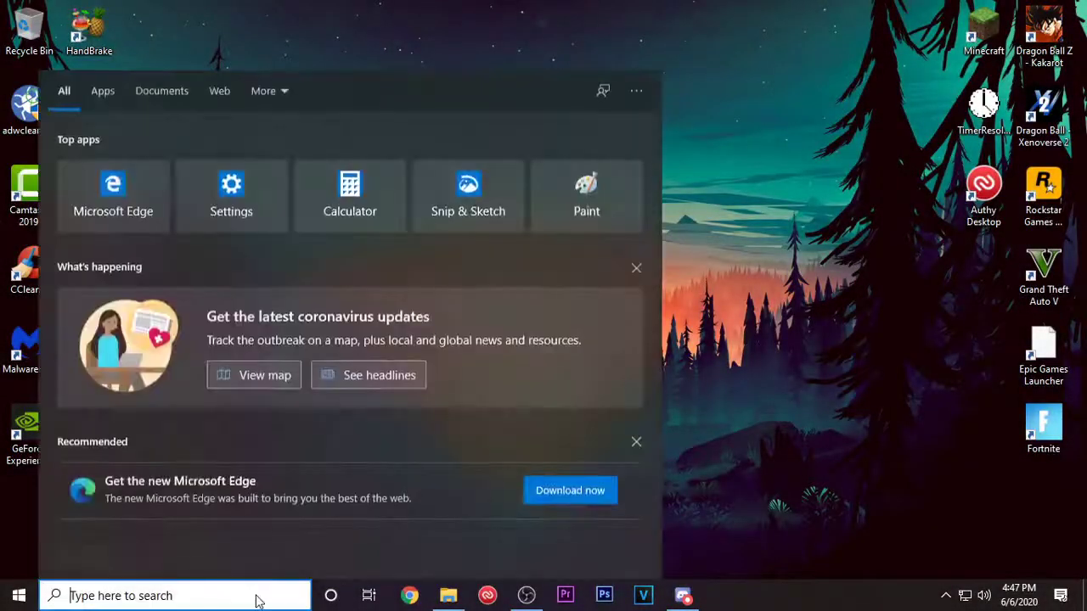
text(msconfig)
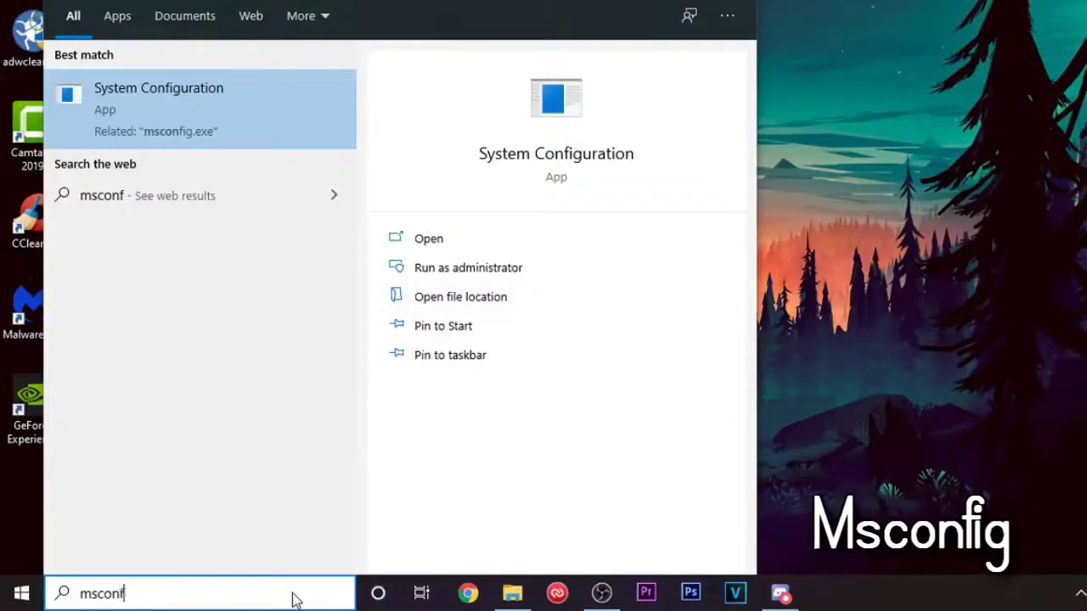
right_click(248, 119)
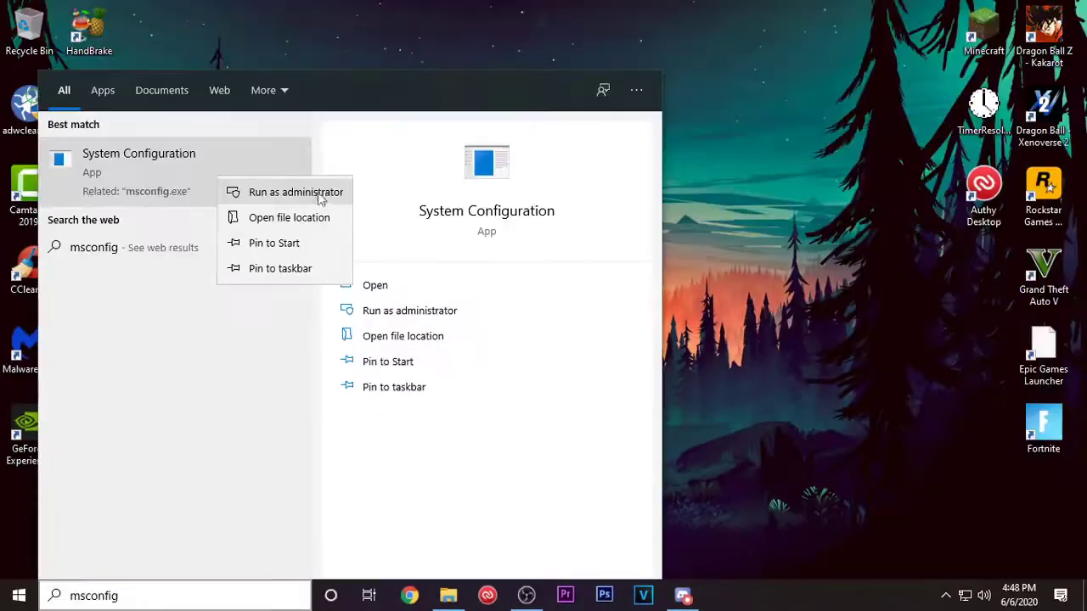
click(327, 194)
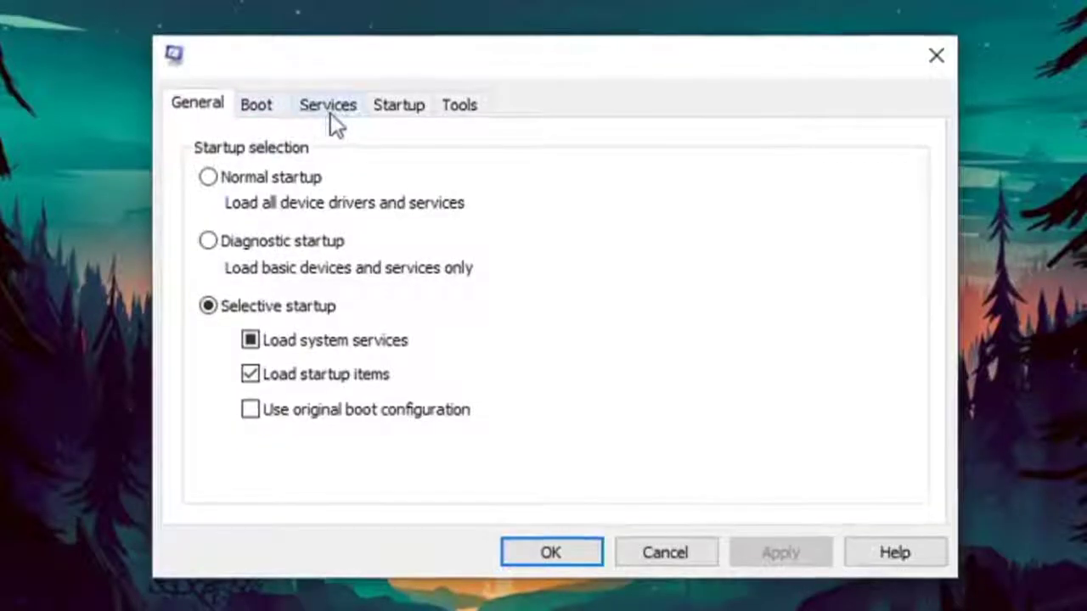
click(416, 178)
click(240, 502)
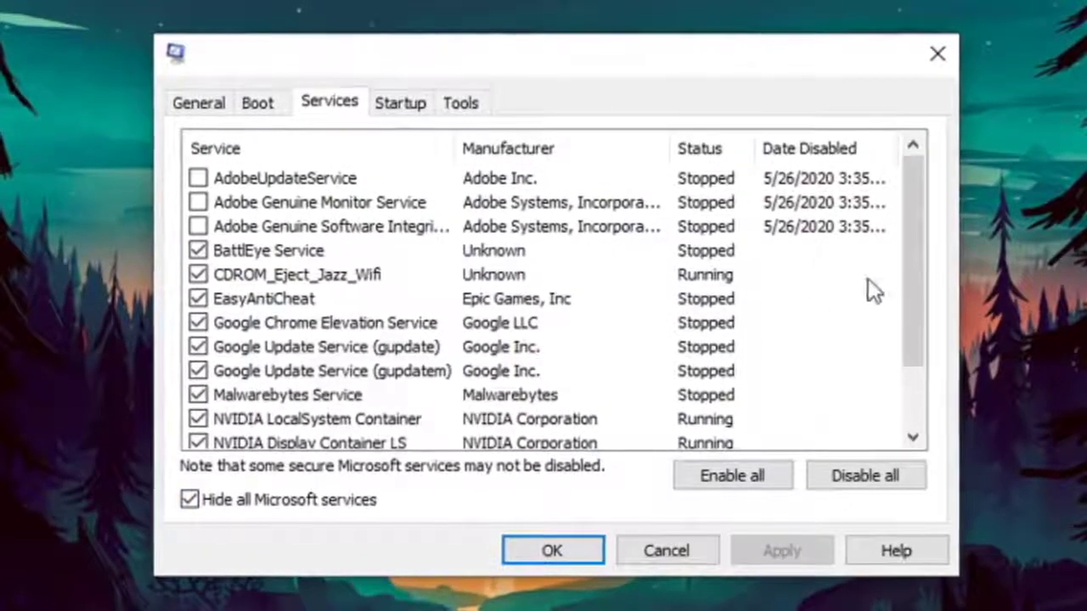
Step: Disable the Google Chrome Elevation Service and both Google Update Services (gupdate and gupdatem), and apply the change
drag(918, 257, 917, 298)
click(197, 273)
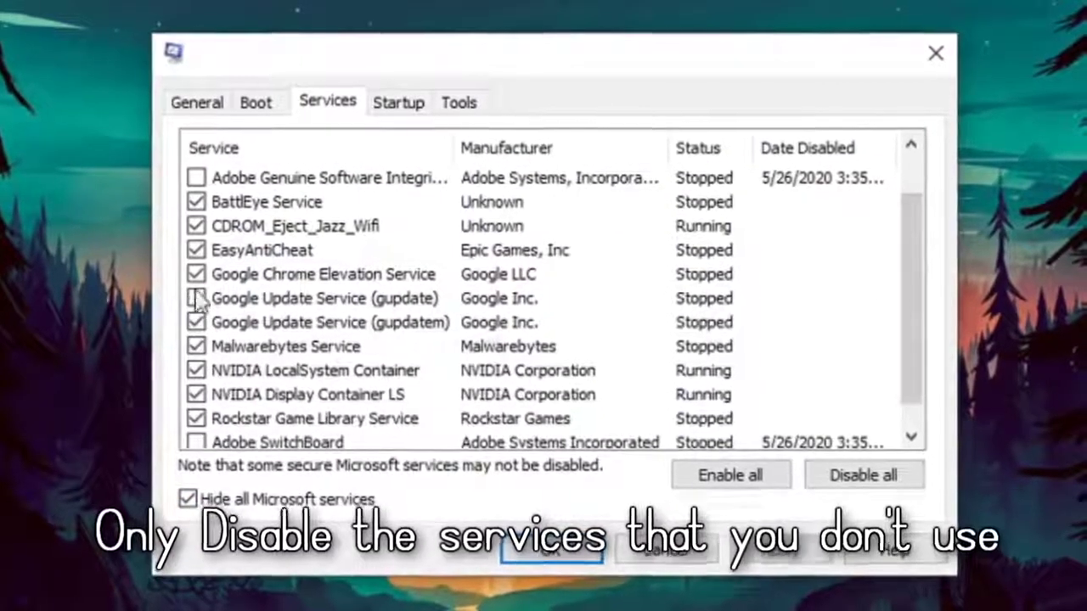
click(197, 298)
click(196, 323)
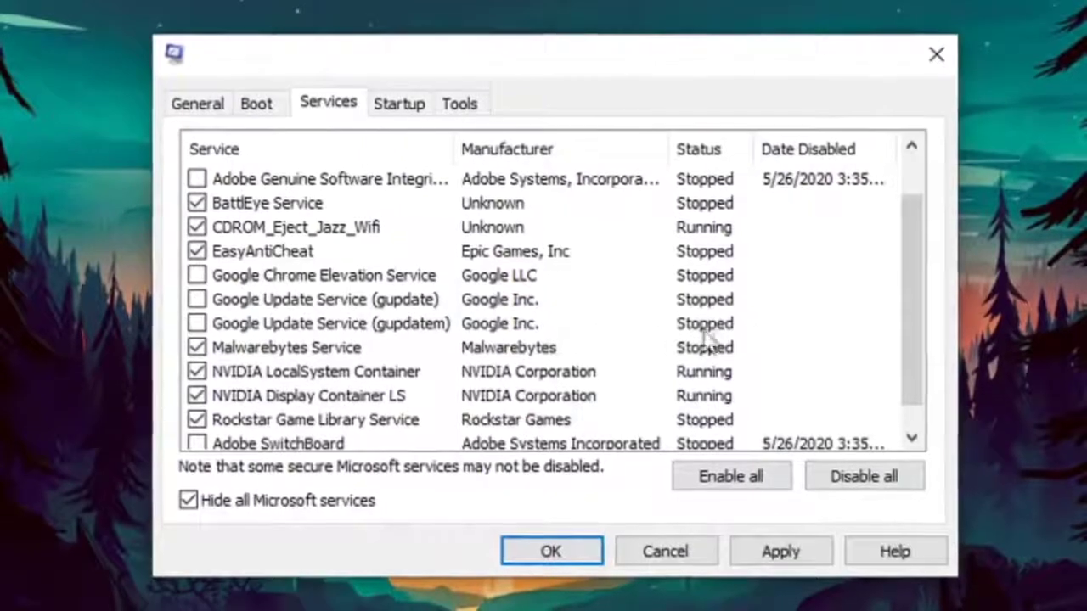
drag(912, 322, 917, 254)
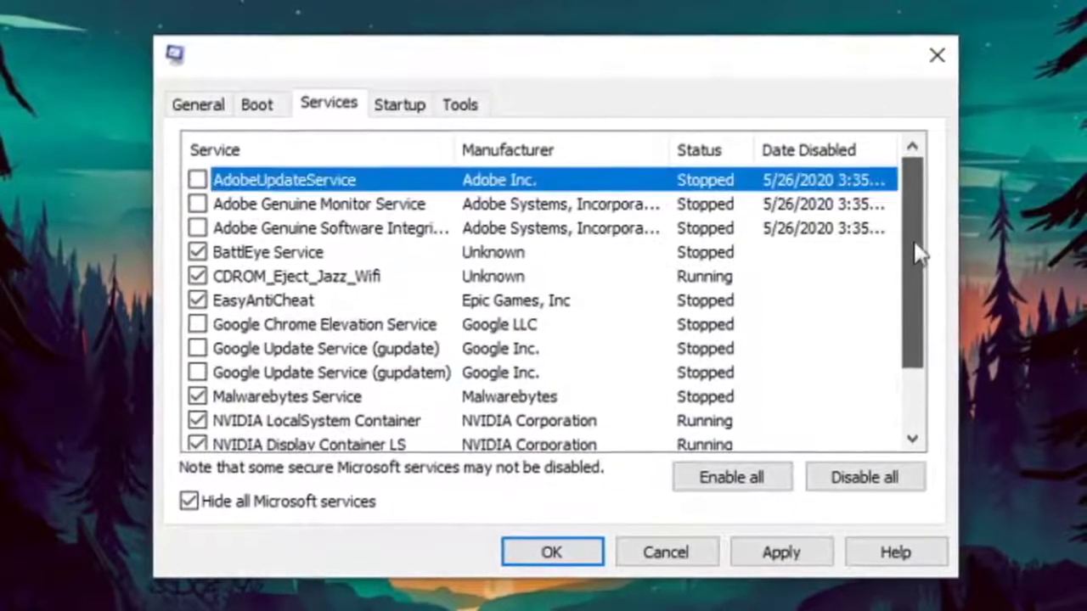
click(810, 550)
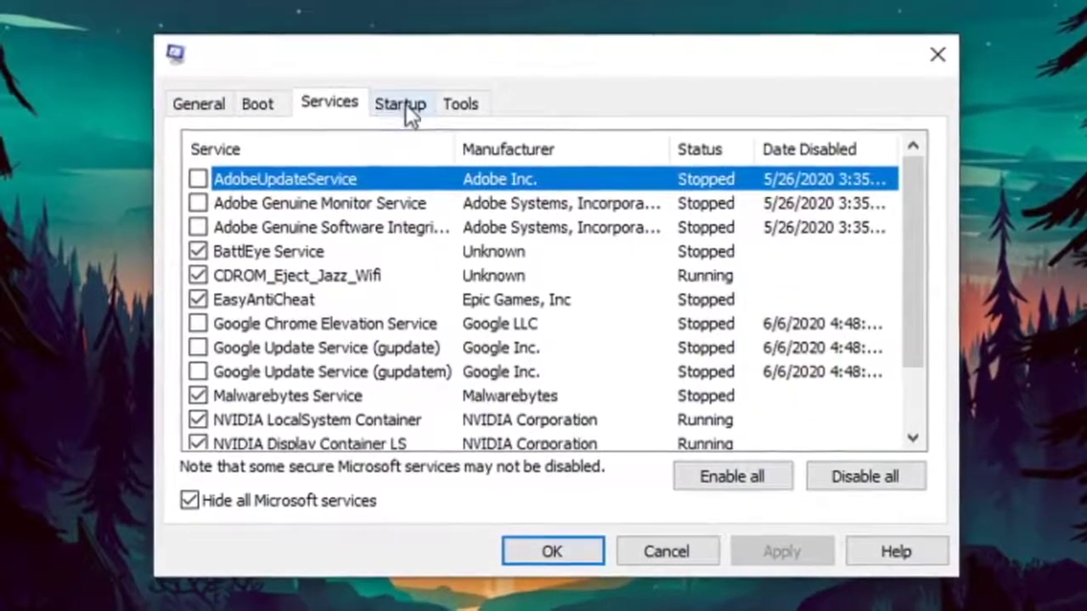
Step: Review the startup programs and their status in Task Manager, and exit System Configuration without restarting
click(406, 107)
click(560, 185)
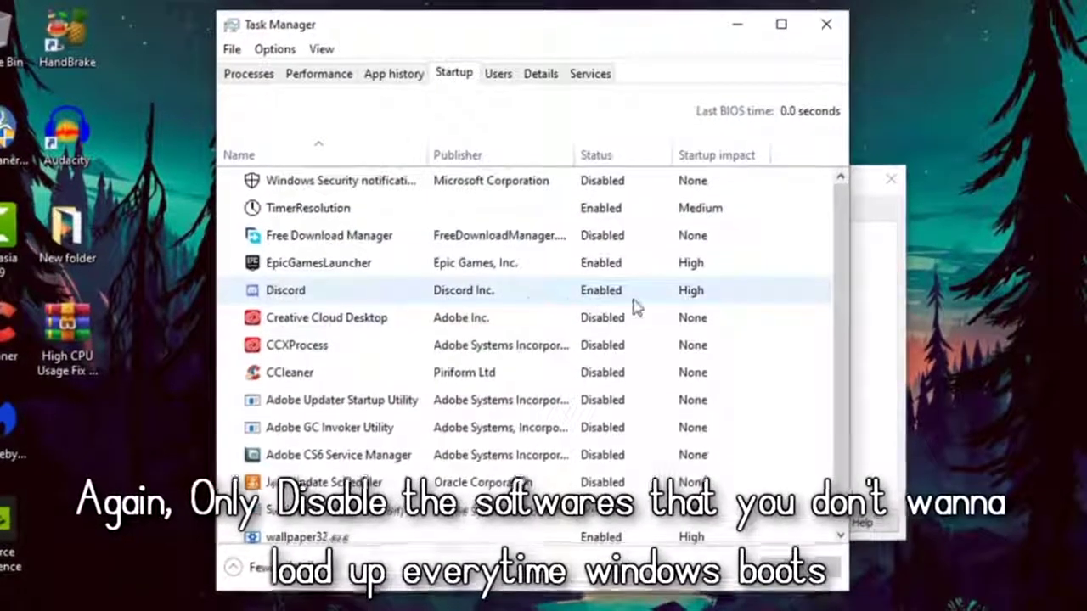
scroll(642, 355, down, 1)
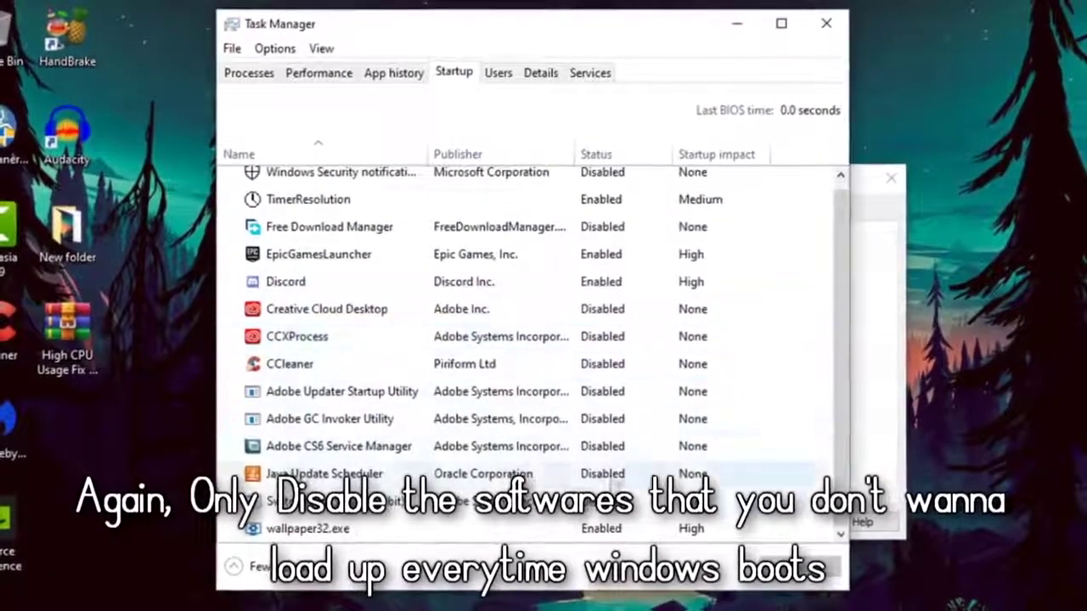
scroll(584, 319, up, 1)
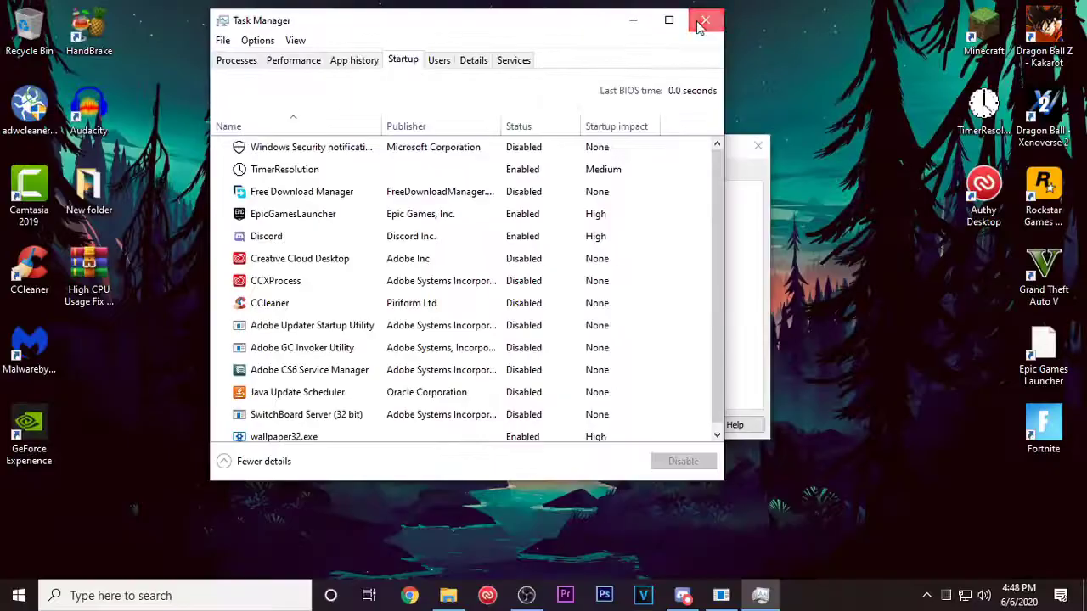
click(704, 20)
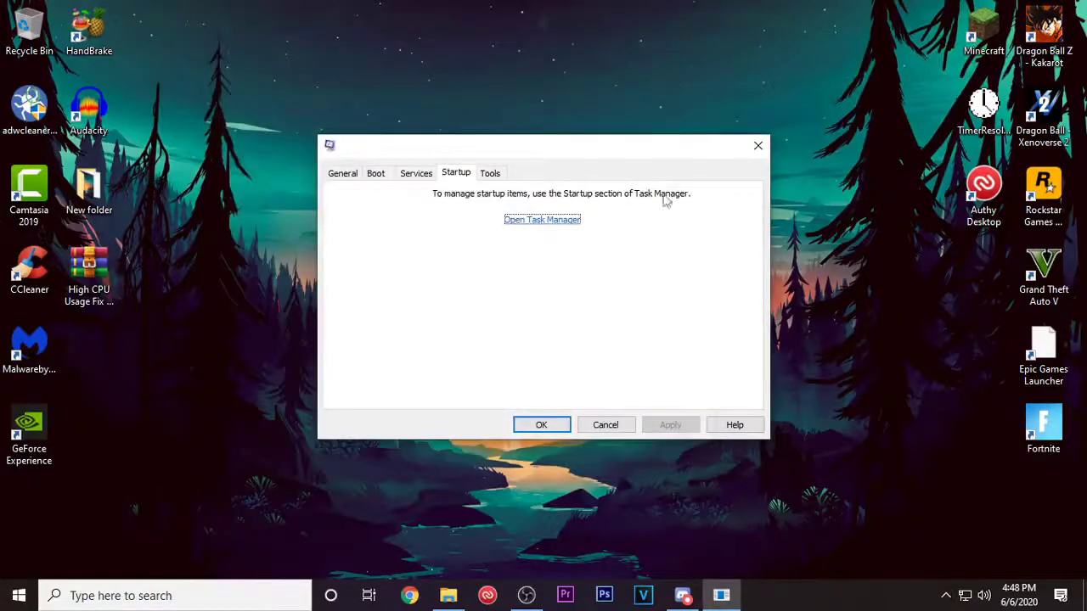
click(546, 428)
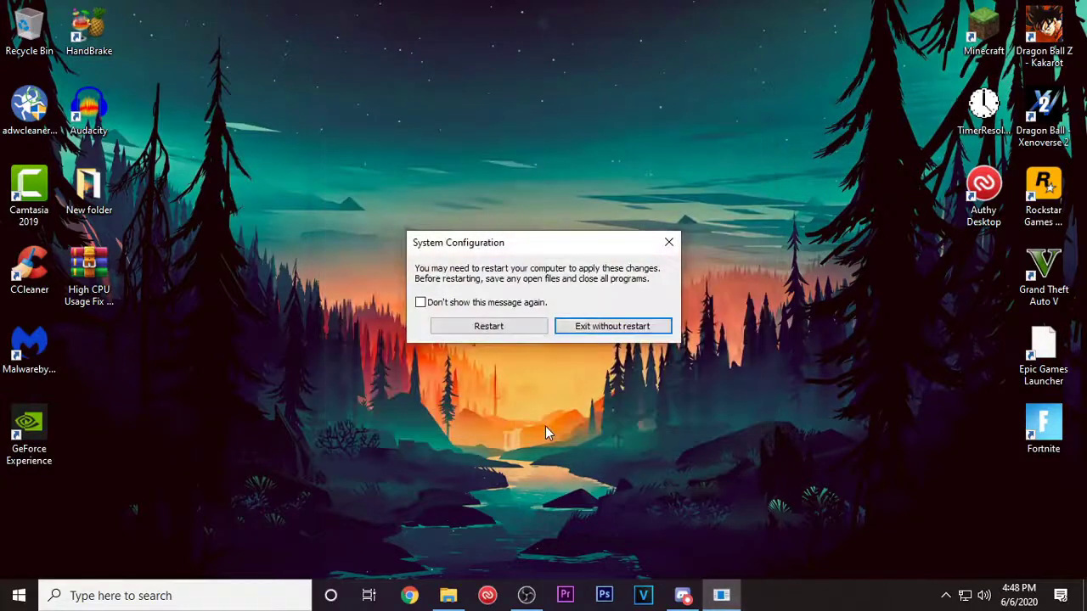
click(624, 333)
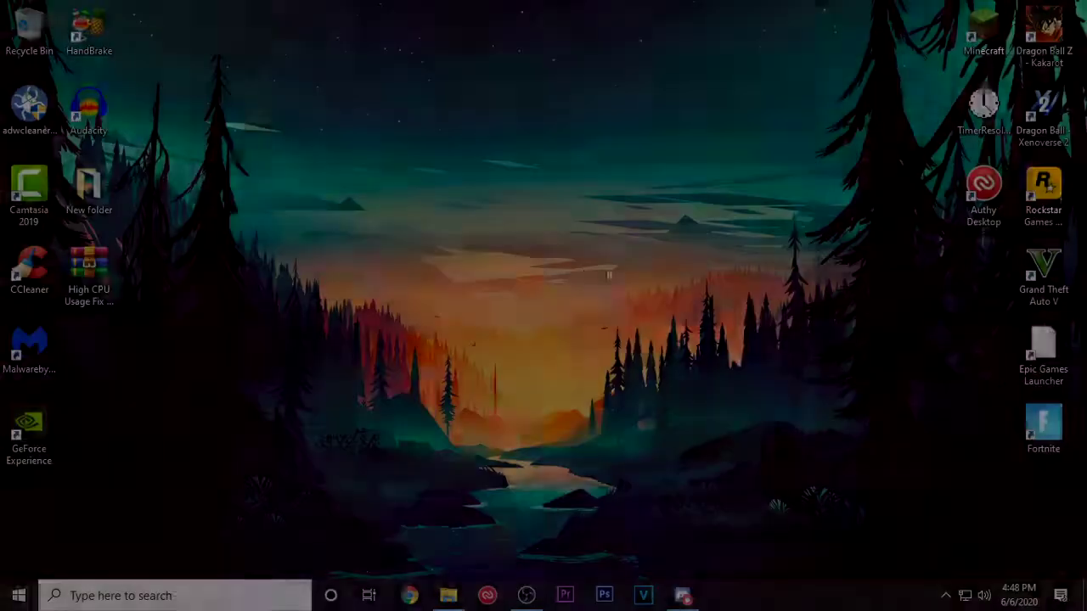
Step: Check the general privacy options and whether apps may run in the background in Windows Settings
click(18, 597)
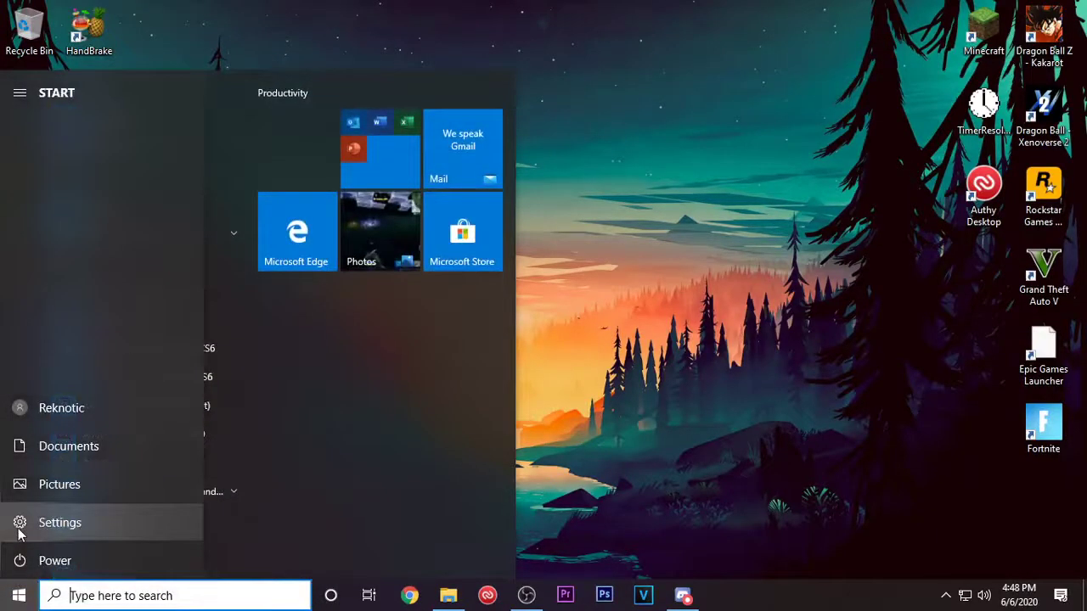
click(20, 533)
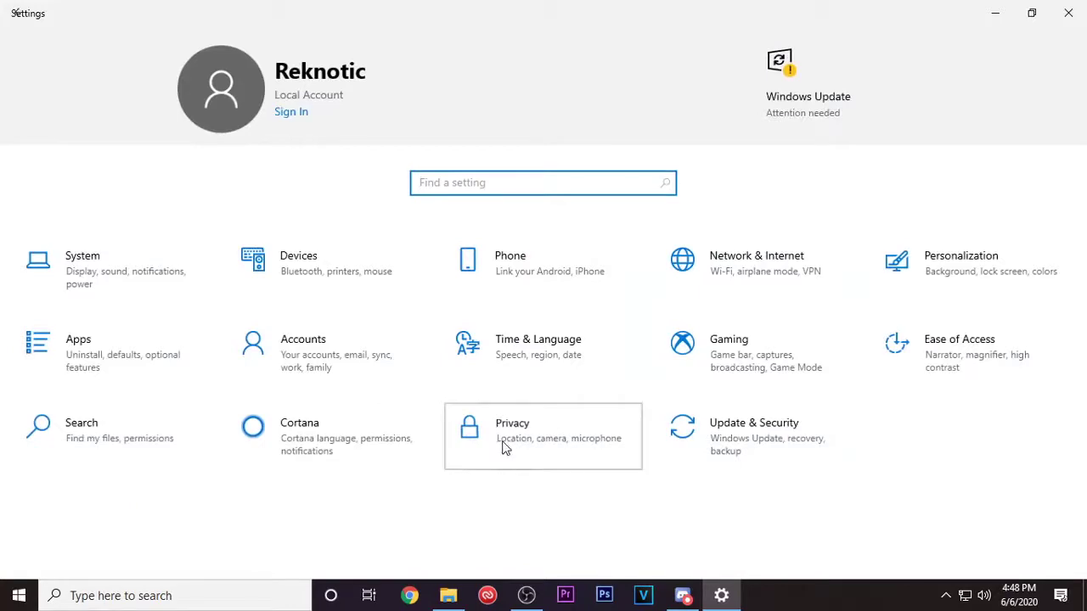
click(504, 448)
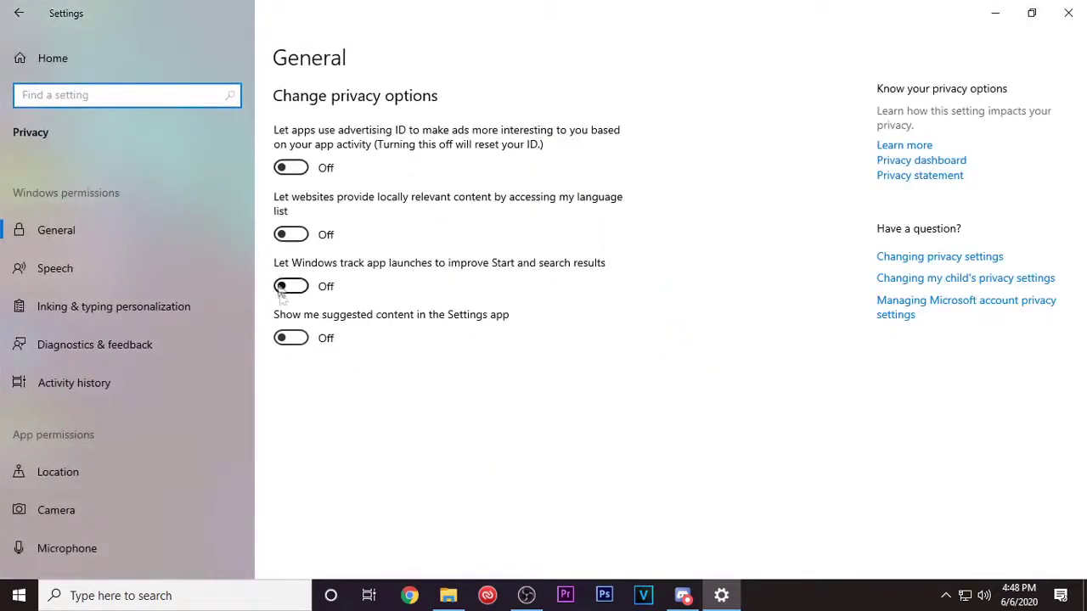
scroll(112, 389, down, 6)
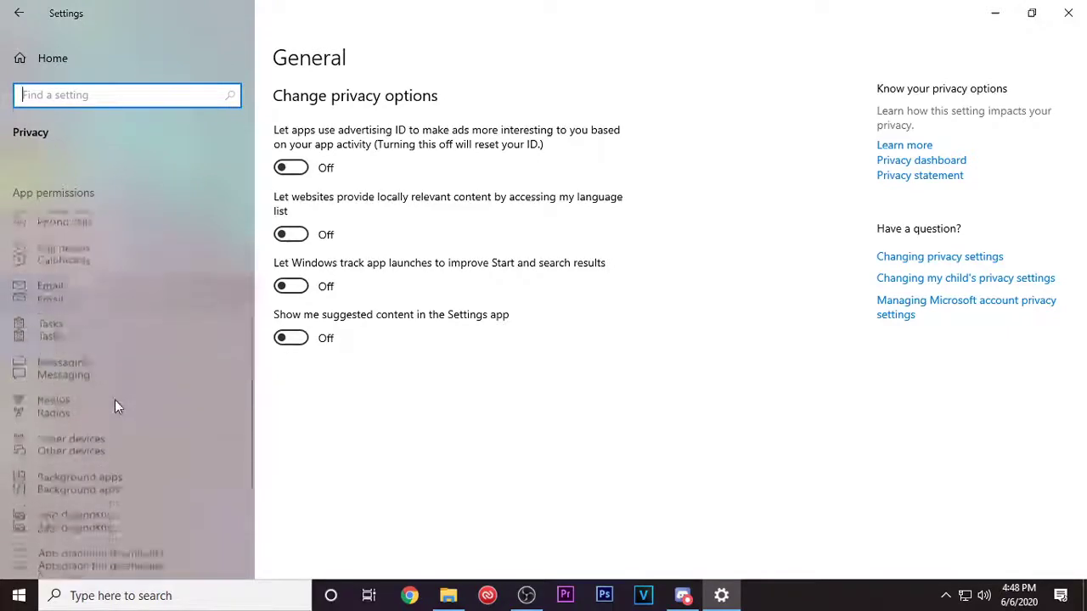
click(146, 418)
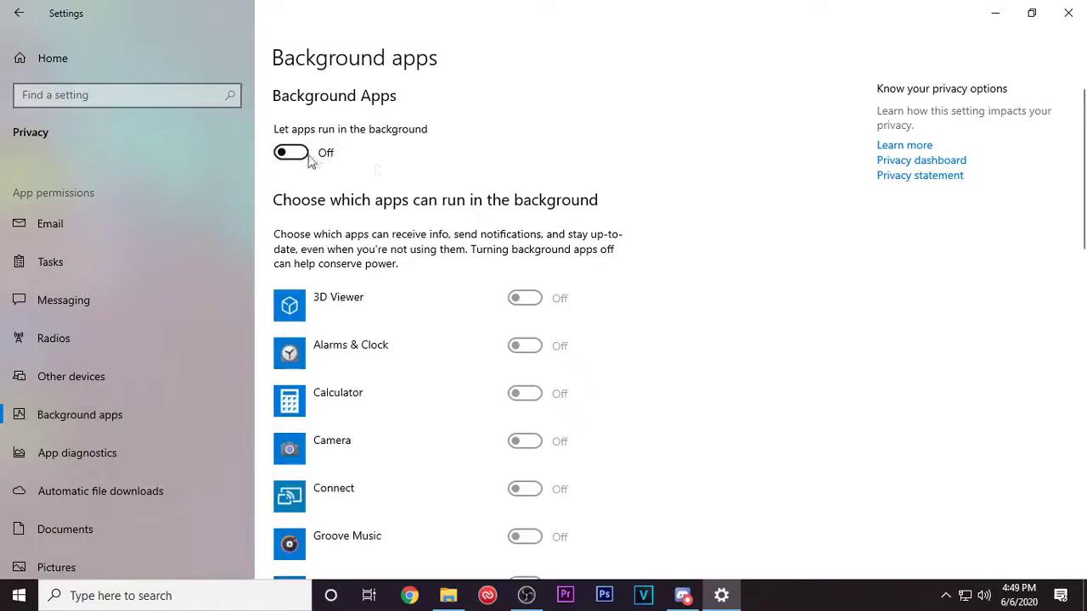
click(1068, 14)
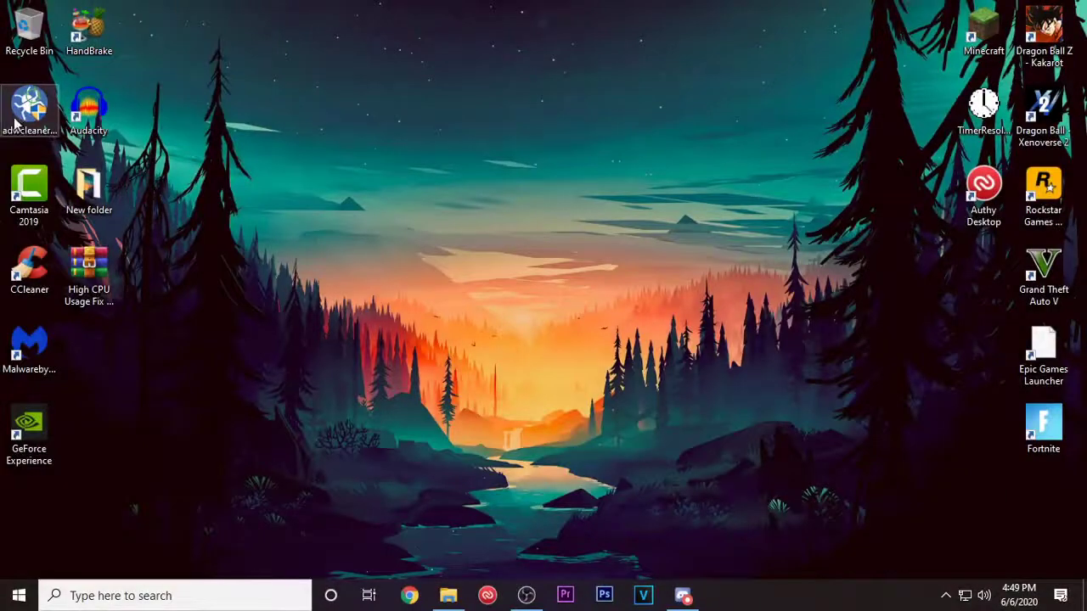
Step: Run AdwCleaner as administrator, scan the system for adware and run the Basic Repair
click(36, 117)
right_click(36, 117)
click(77, 141)
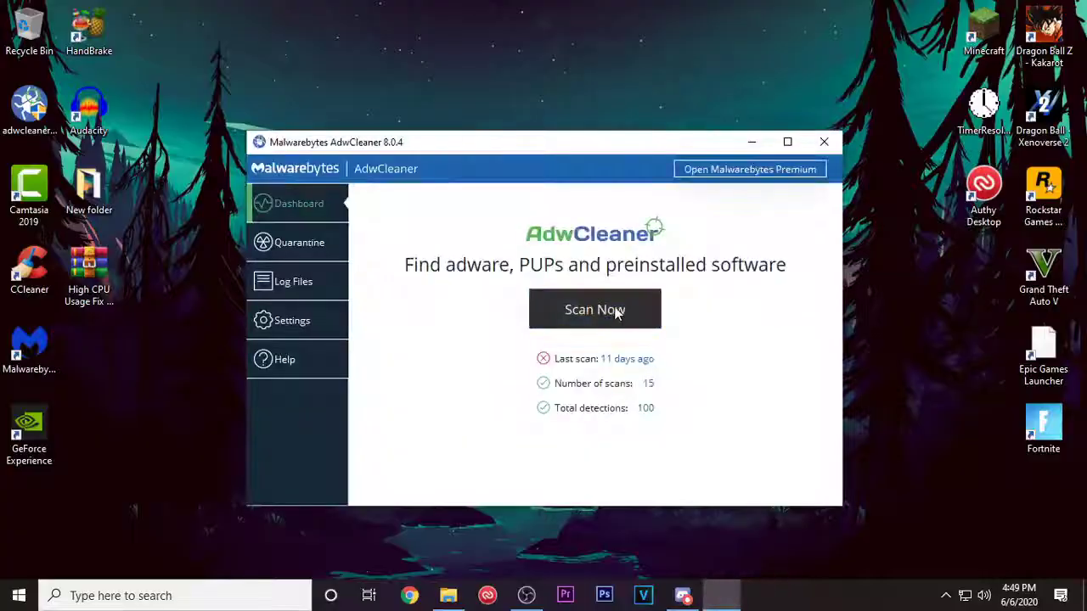
click(616, 311)
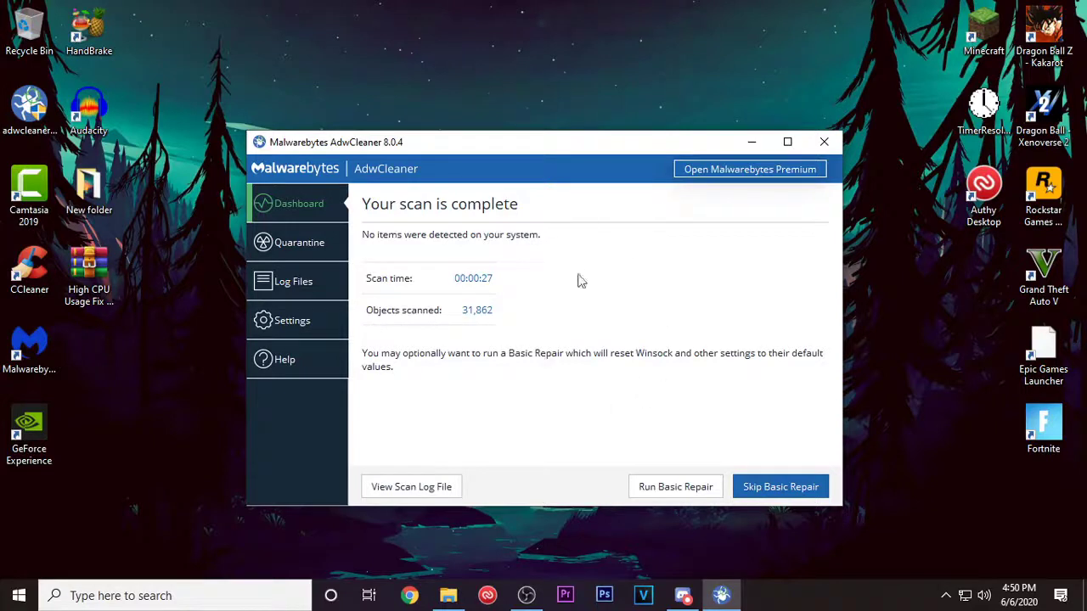
click(694, 495)
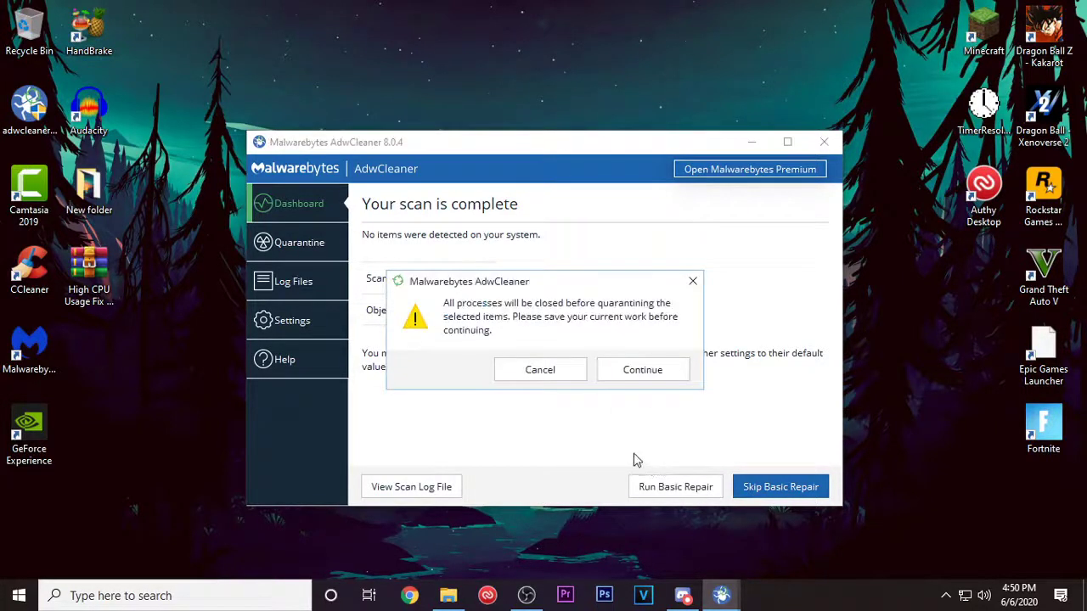
click(642, 369)
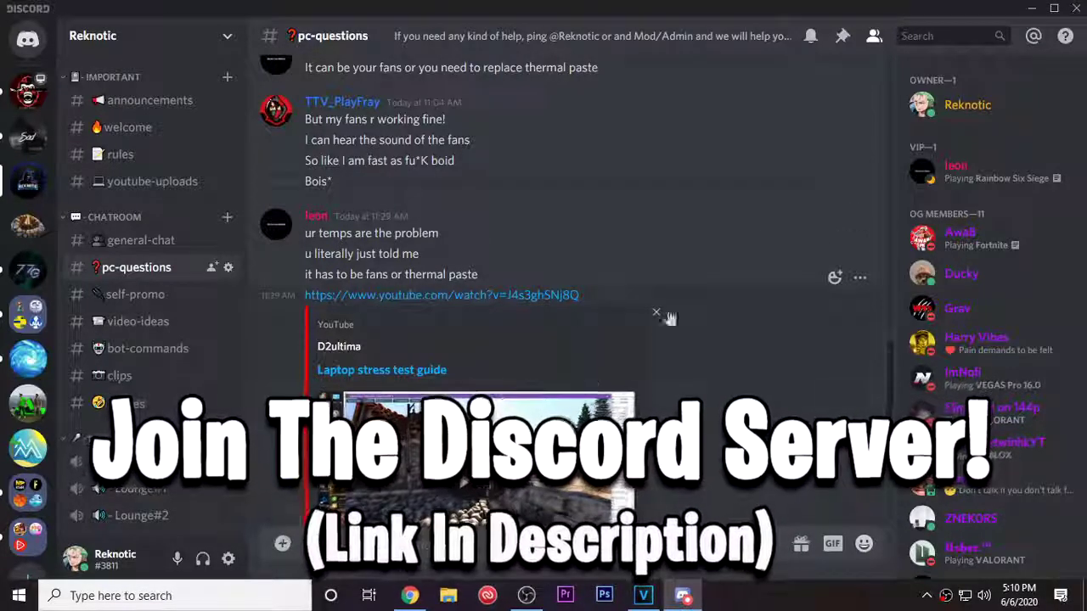
click(1069, 8)
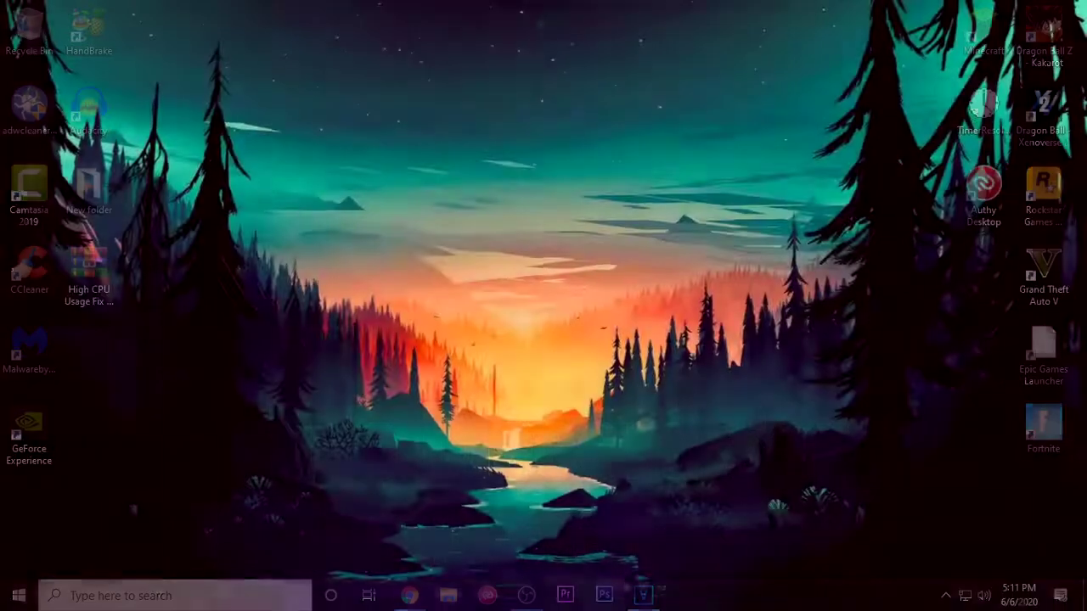